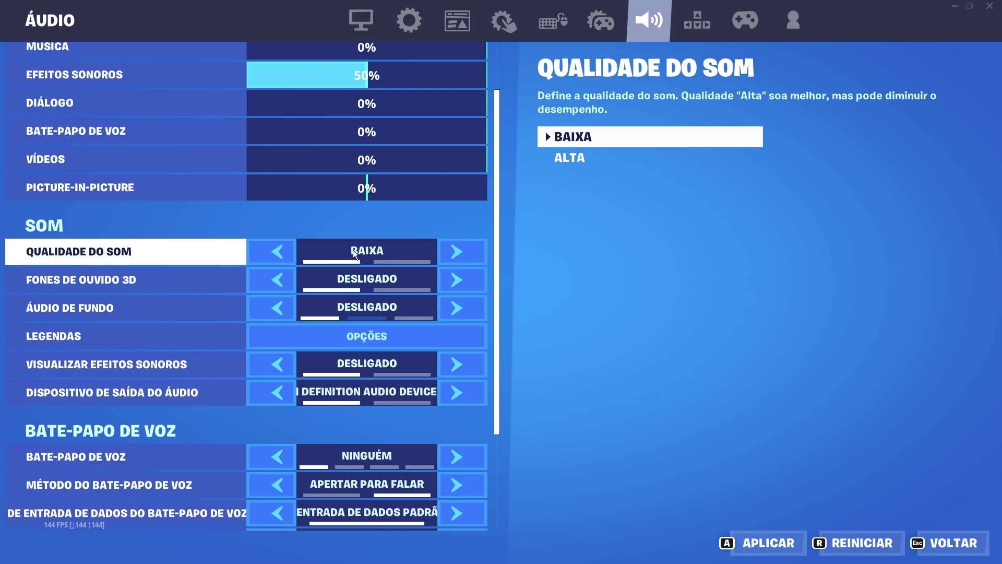
Apply the pending audio settings, then switch captions to Desligado with text size Extrapequeno and background opacity Transparente, and apply
{"action": "left_click", "coordinate": [757, 544]}
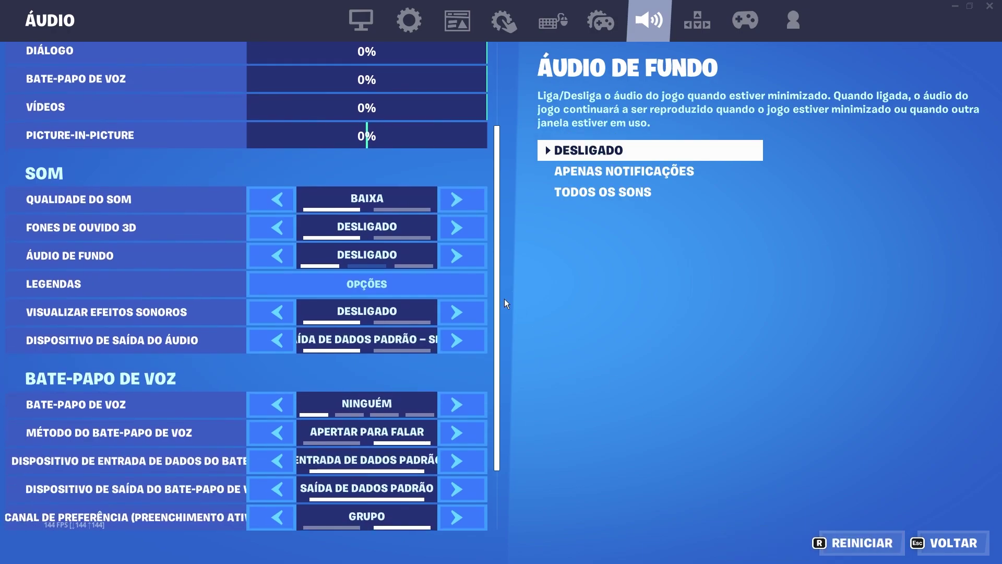
{"action": "scroll", "coordinate": [157, 313], "scroll_direction": "down", "scroll_amount": 1}
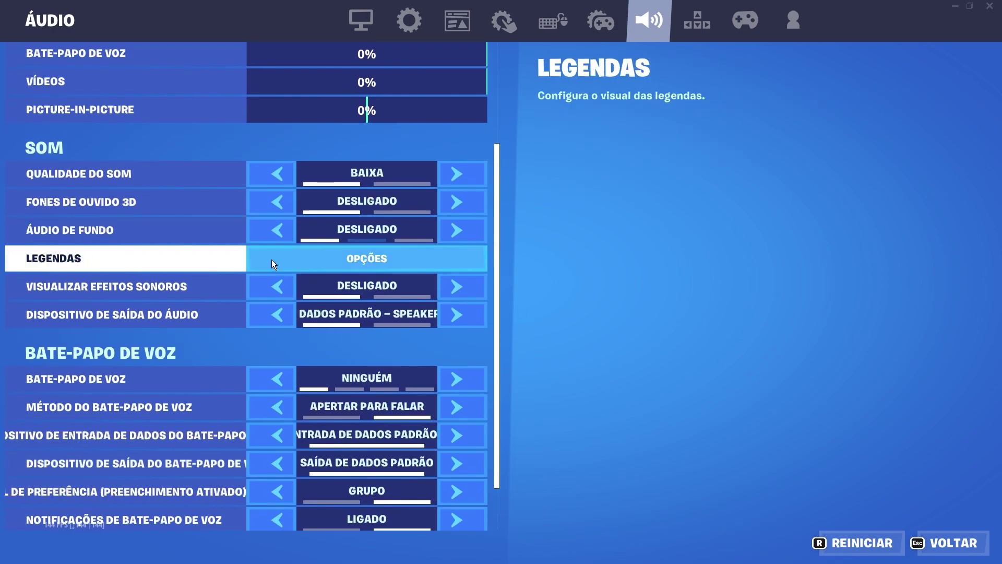
{"action": "left_click", "coordinate": [357, 256]}
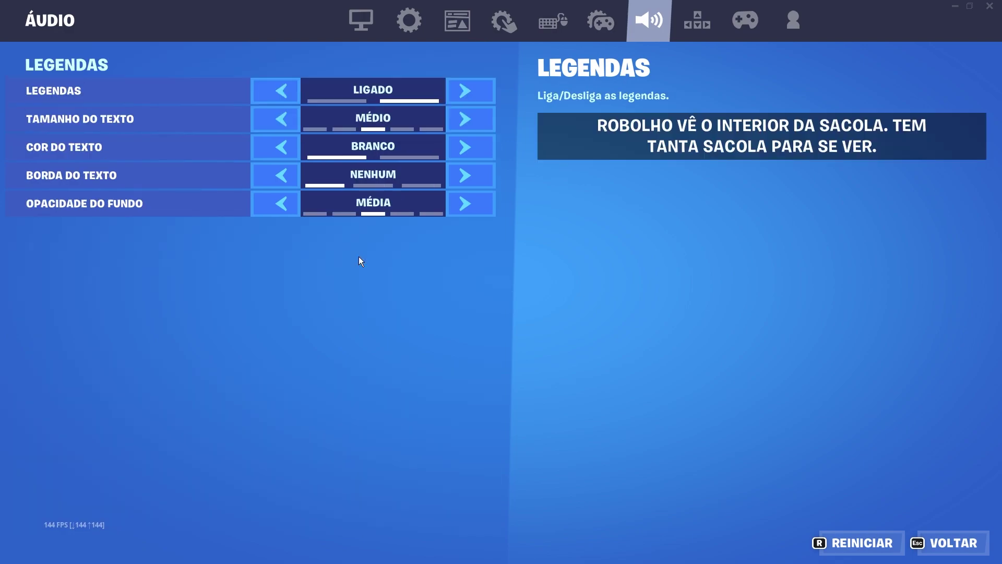
{"action": "left_click", "coordinate": [283, 89]}
{"action": "left_click", "coordinate": [283, 117]}
{"action": "left_click", "coordinate": [284, 119]}
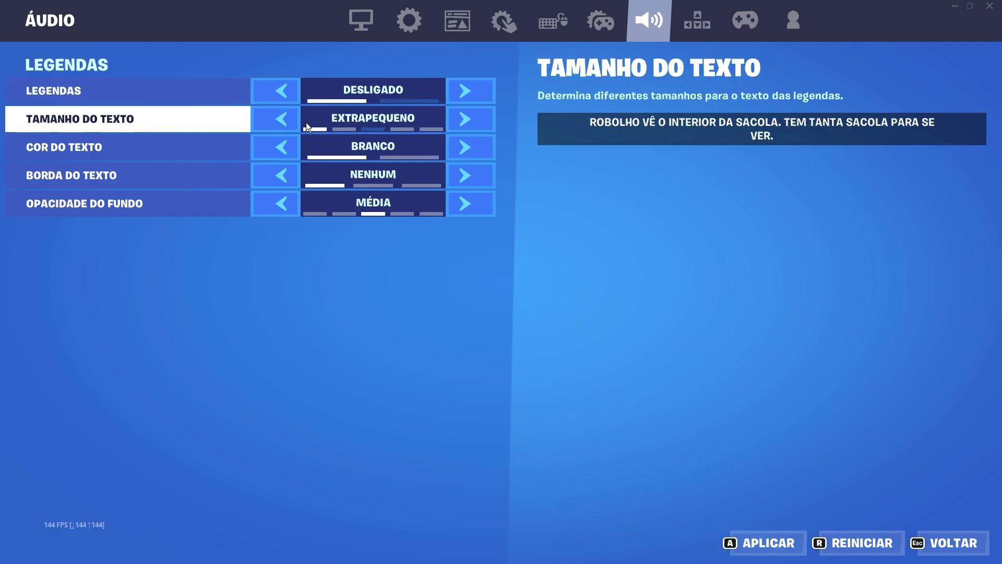
{"action": "left_click", "coordinate": [287, 203]}
{"action": "left_click", "coordinate": [287, 205]}
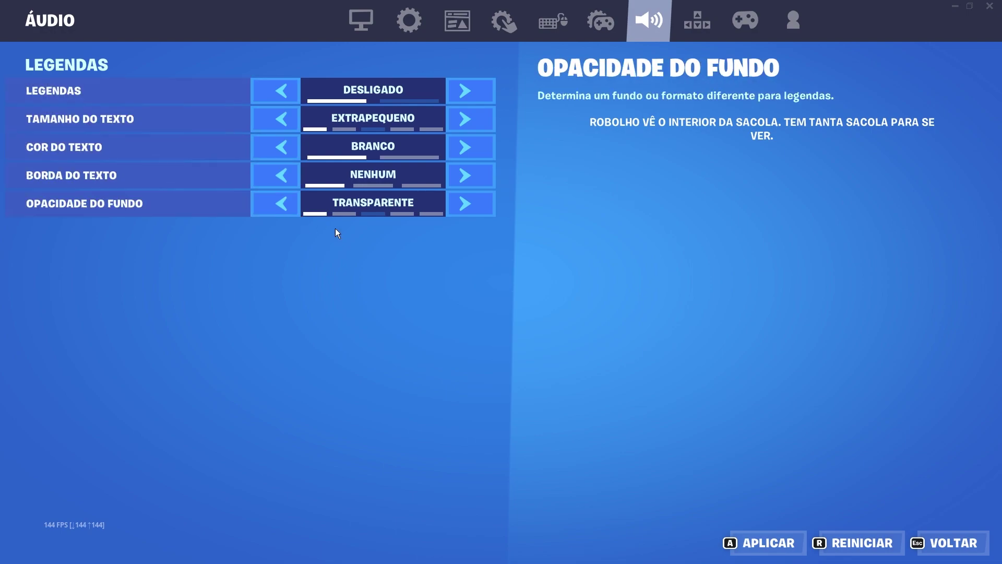
{"action": "left_click", "coordinate": [761, 542]}
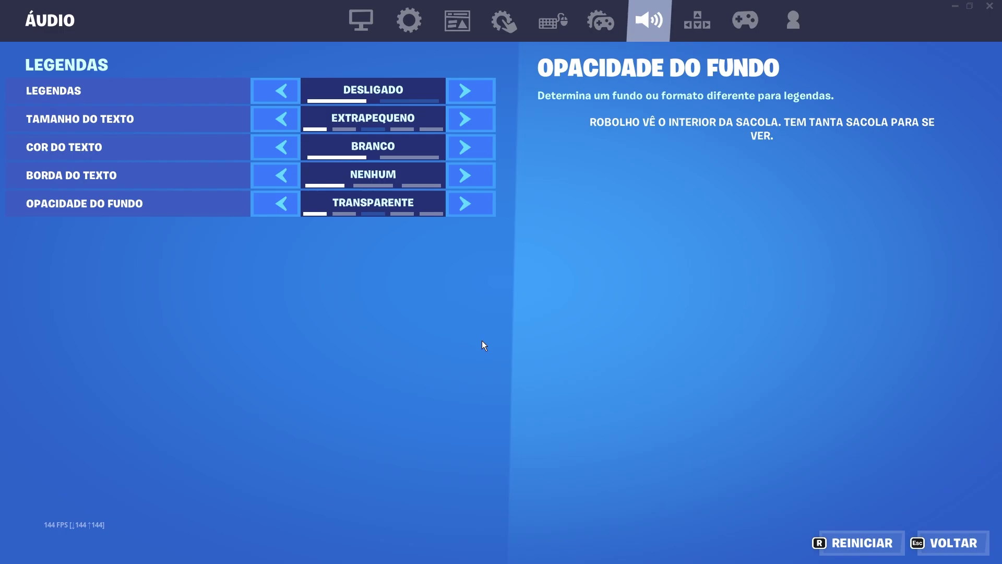
{"action": "key", "text": "Escape"}
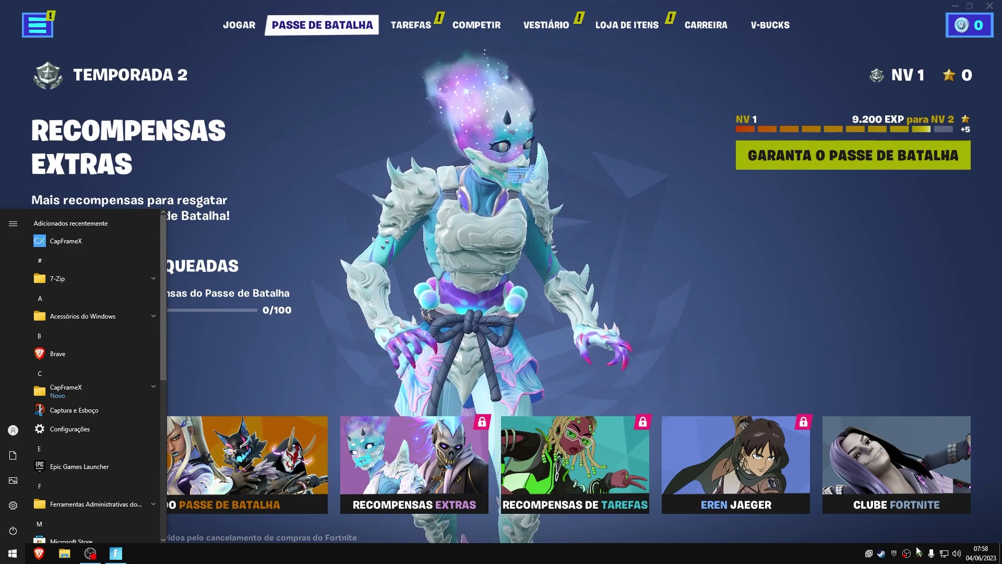
Open the Windows Task Manager and show its detailed process list with a wider name column
{"action": "right_click", "coordinate": [514, 549]}
{"action": "left_click", "coordinate": [556, 498]}
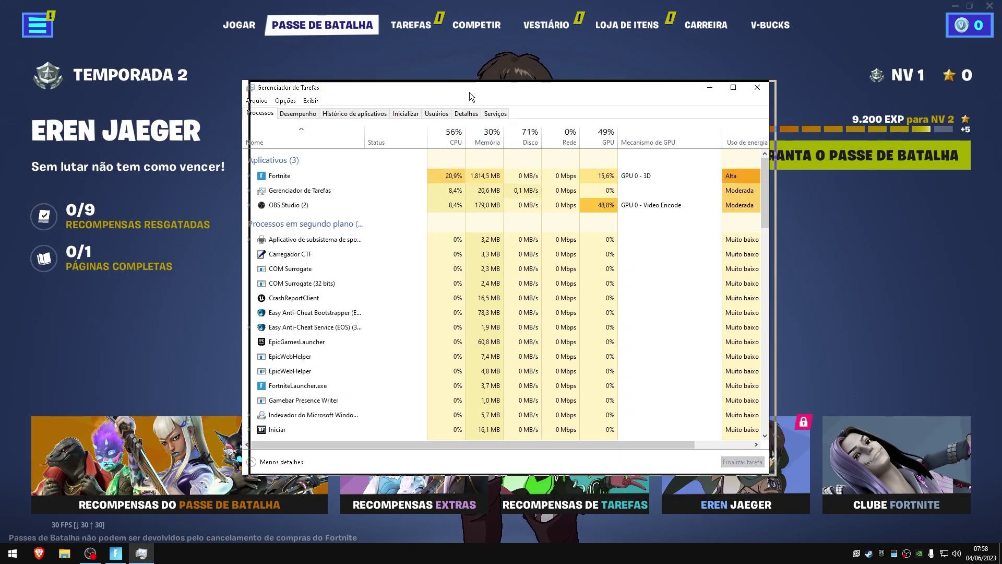
{"action": "left_click", "coordinate": [478, 116]}
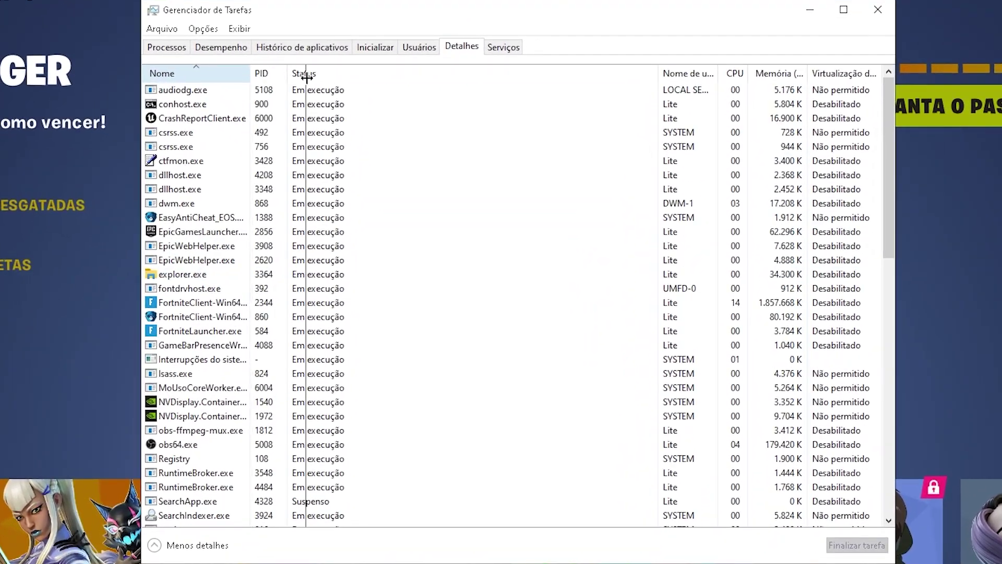
{"action": "left_click_drag", "start_coordinate": [312, 121], "coordinate": [366, 121]}
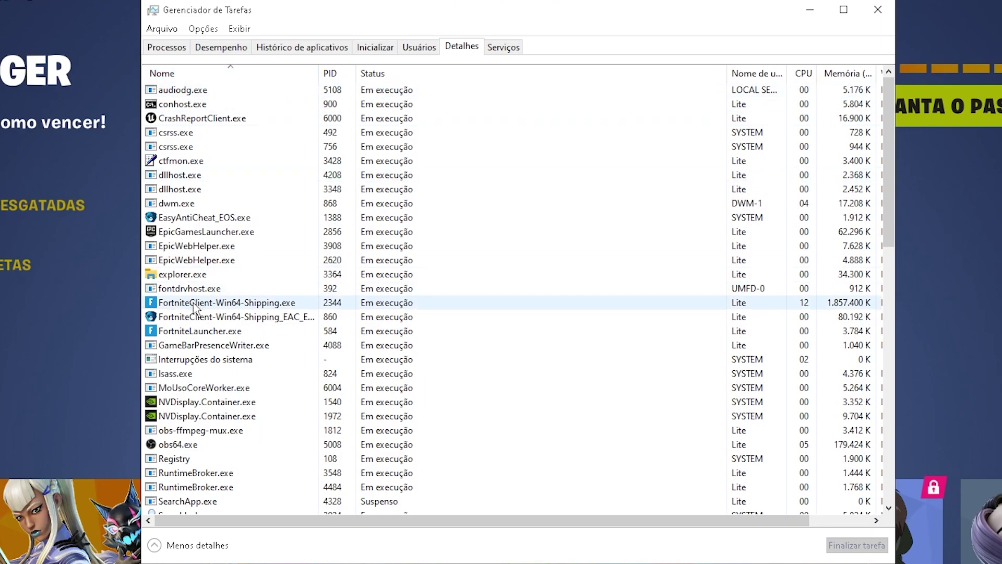
Set the priority of the FortniteClient-Win64-Shipping.exe process to Alta and close the Task Manager
{"action": "left_click", "coordinate": [195, 304]}
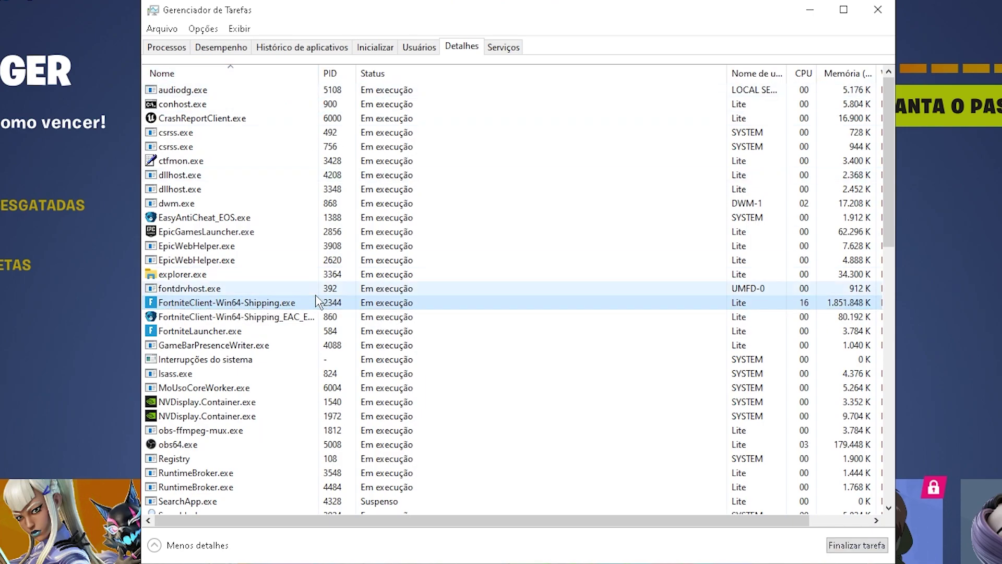
{"action": "right_click", "coordinate": [370, 306]}
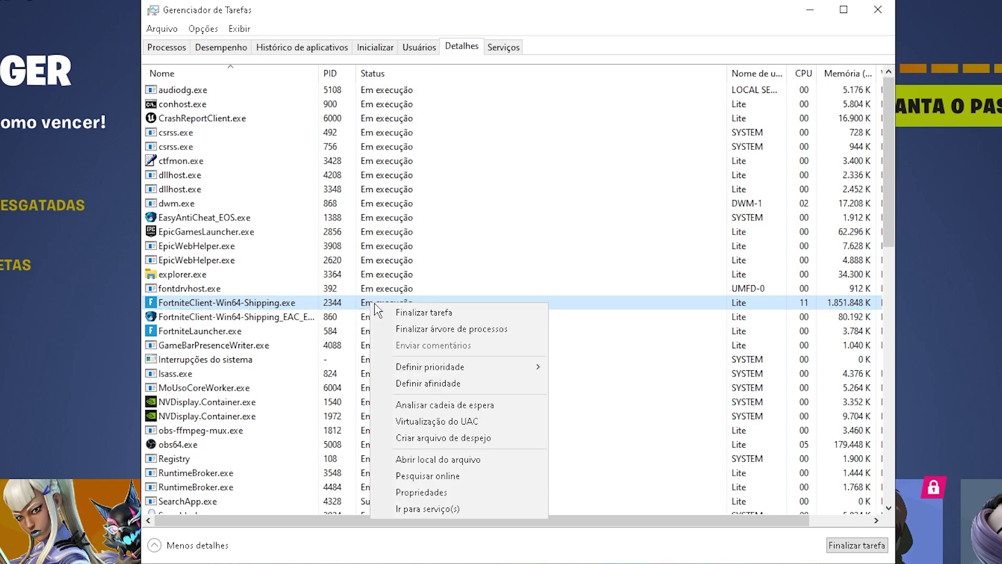
{"action": "mouse_move", "coordinate": [412, 371]}
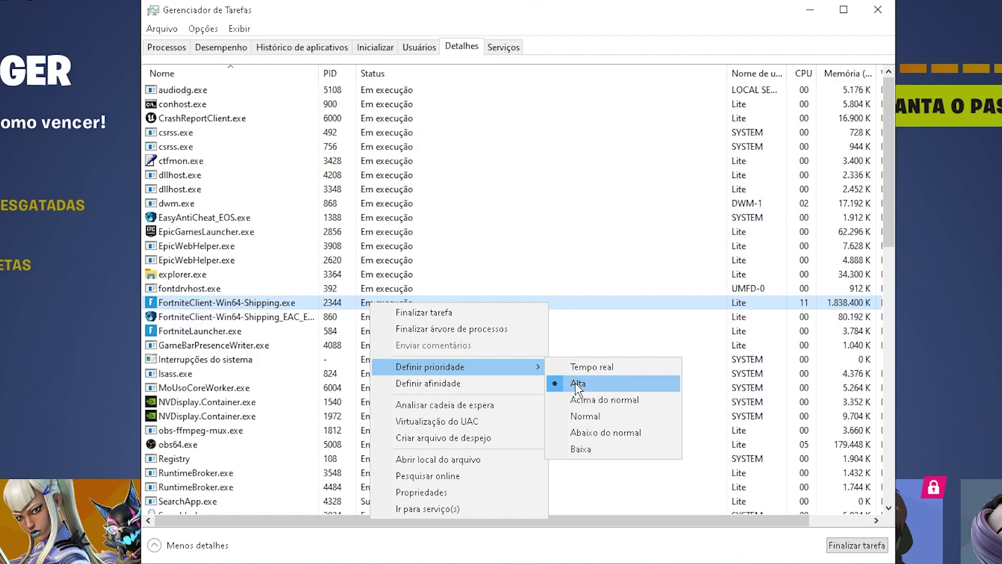
{"action": "left_click", "coordinate": [581, 385]}
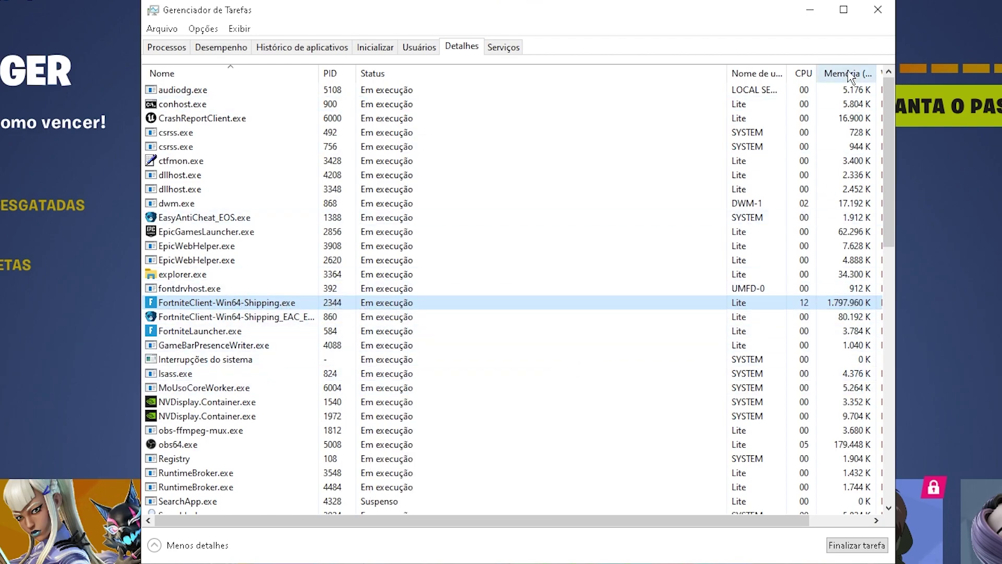
{"action": "left_click", "coordinate": [878, 11]}
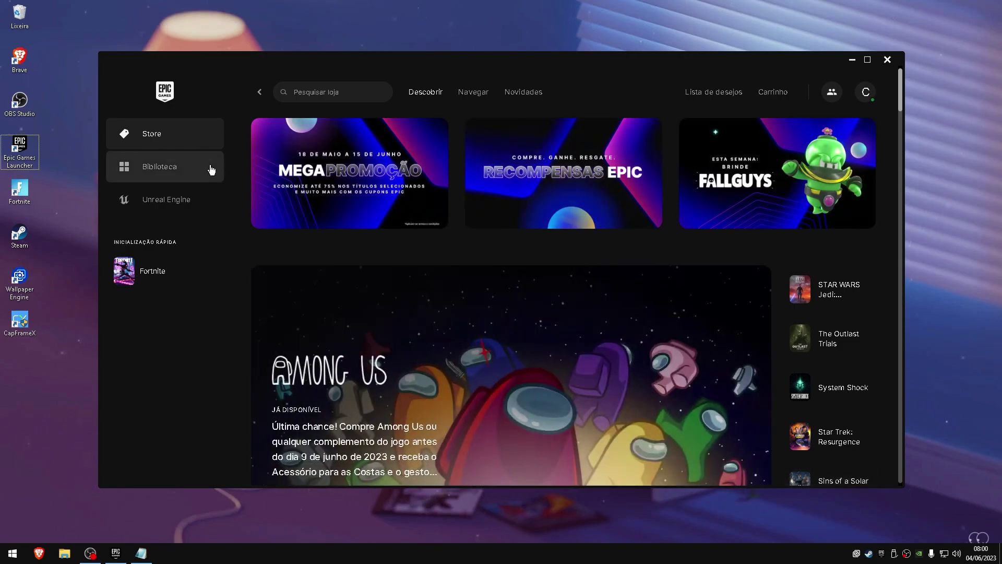
In the Epic Games Launcher library, filter to installed games and open Fortnite's installation options
{"action": "left_click", "coordinate": [176, 165]}
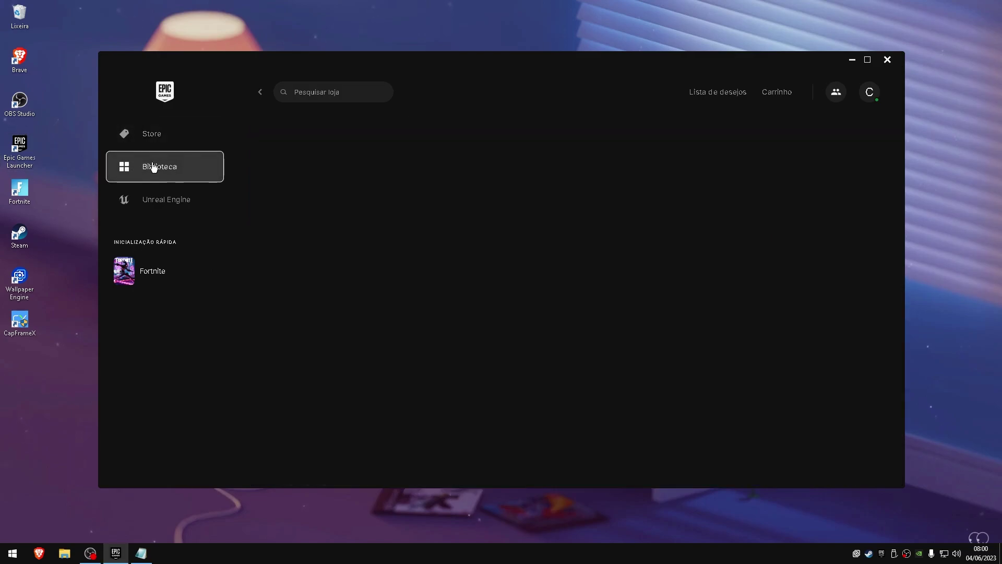
{"action": "left_click", "coordinate": [761, 280]}
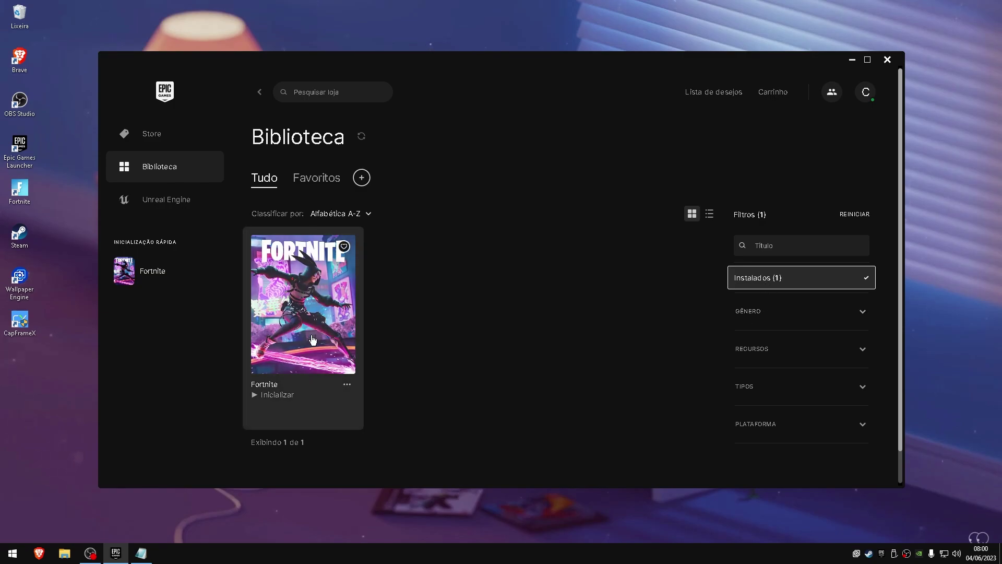
{"action": "left_click", "coordinate": [347, 385]}
{"action": "left_click", "coordinate": [188, 263]}
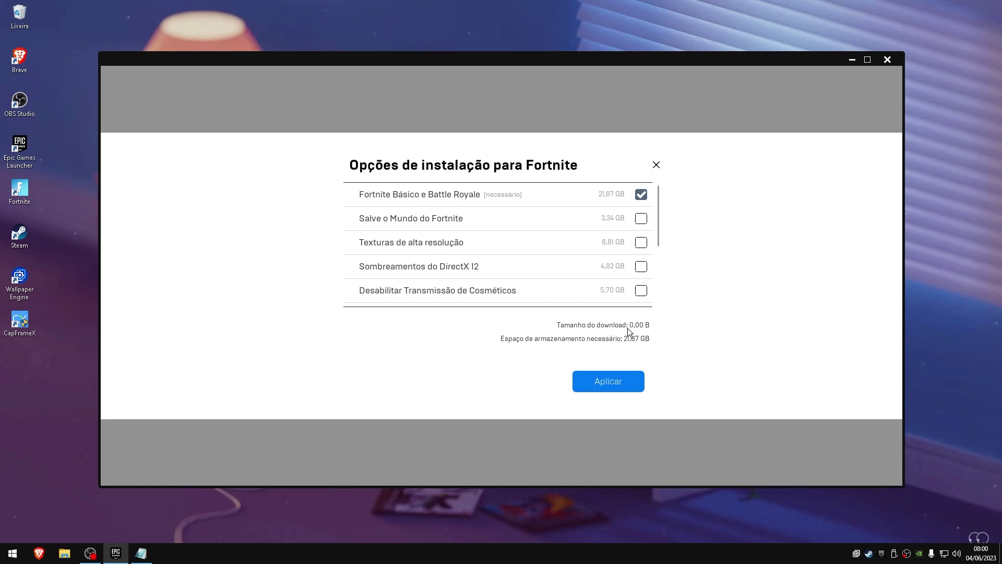
Switch Fortnite's Texturas de alta resolução component on and back off, and close the installation options without applying
{"action": "left_click", "coordinate": [642, 243]}
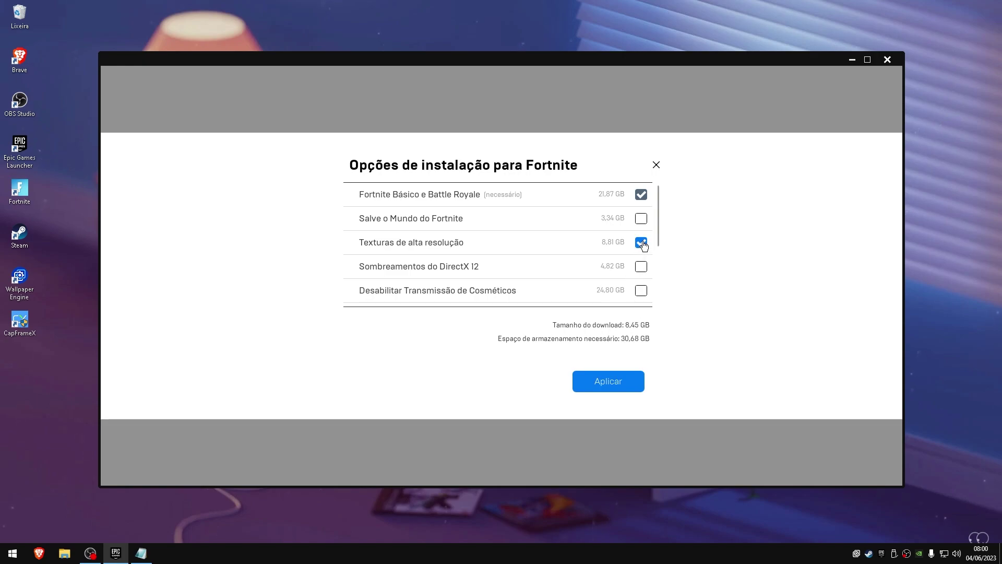
{"action": "left_click", "coordinate": [641, 245]}
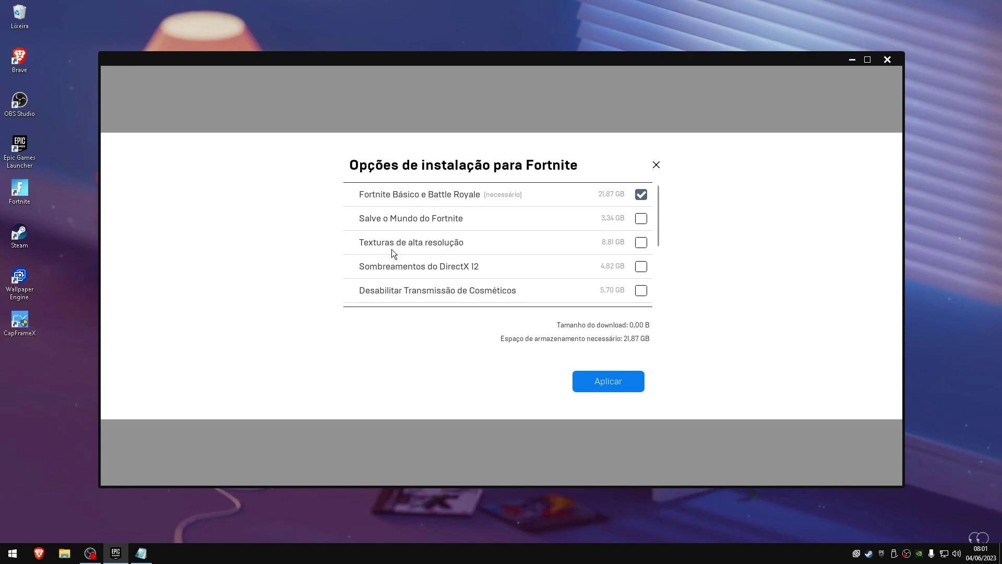
{"action": "left_click", "coordinate": [656, 166]}
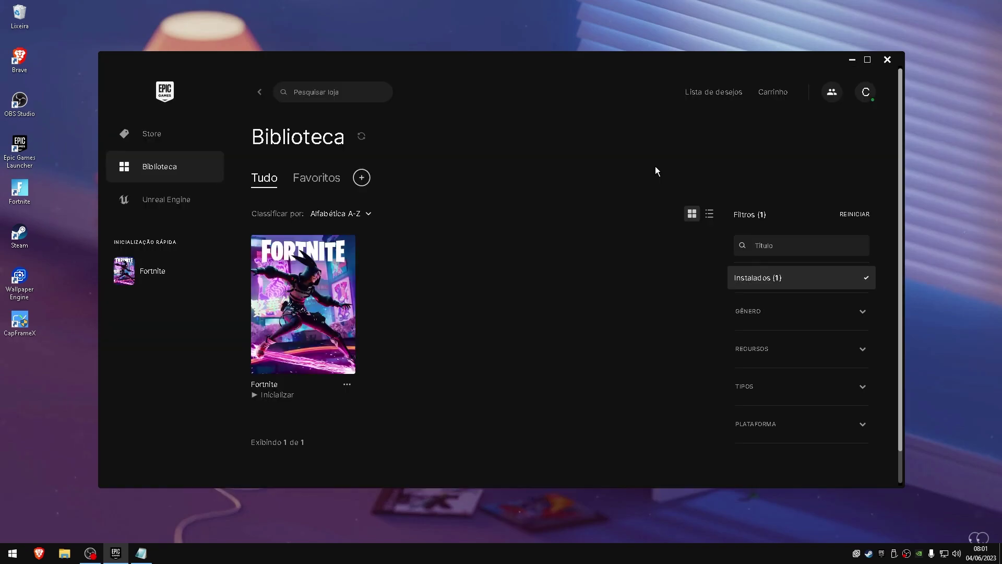
Open Fortnite's installation folder from its management settings and reposition the File Explorer window
{"action": "left_click", "coordinate": [347, 385]}
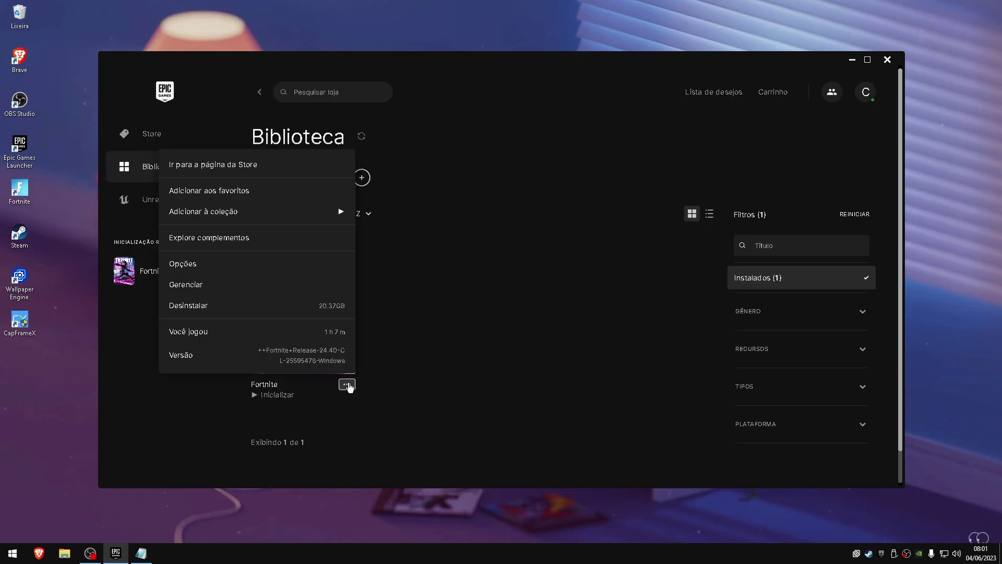
{"action": "left_click", "coordinate": [209, 288]}
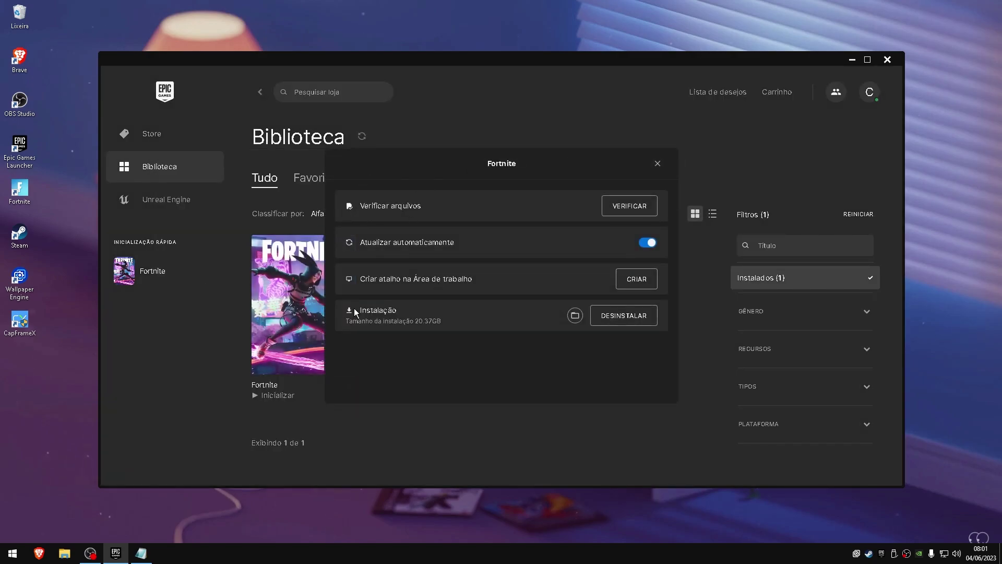
{"action": "left_click_drag", "start_coordinate": [354, 309], "coordinate": [403, 307]}
{"action": "left_click", "coordinate": [574, 315]}
{"action": "left_click_drag", "start_coordinate": [430, 28], "coordinate": [357, 18]}
{"action": "left_click_drag", "start_coordinate": [440, 177], "coordinate": [397, 73]}
{"action": "left_click", "coordinate": [419, 151]}
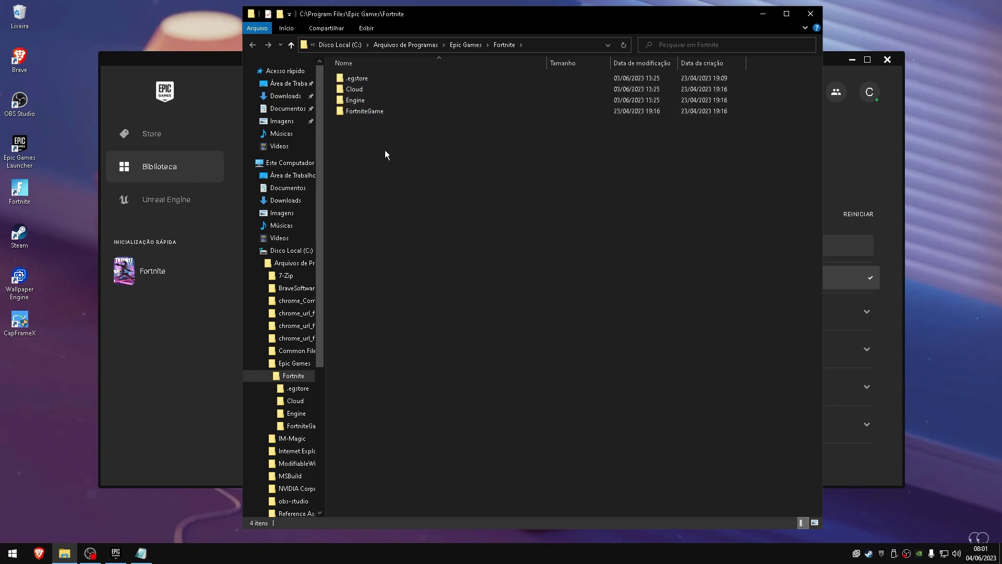
Go to the FortniteGame\Binaries\Win64 subfolder and locate the Fortnite executables
{"action": "double_click", "coordinate": [405, 114]}
{"action": "double_click", "coordinate": [380, 79]}
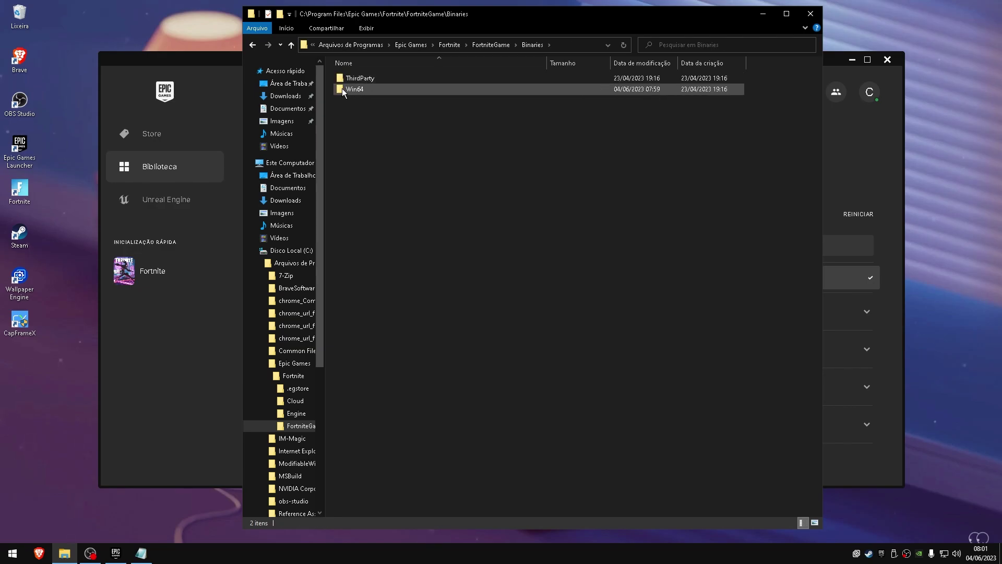
{"action": "double_click", "coordinate": [380, 89]}
{"action": "left_click_drag", "start_coordinate": [818, 88], "coordinate": [795, 297]}
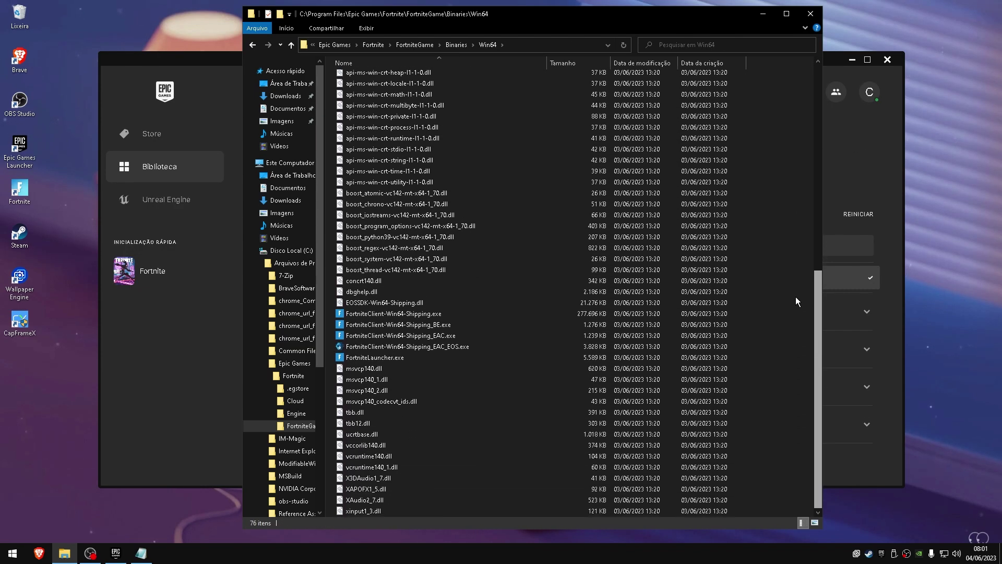
Open the compatibility properties of FortniteClient-Win64-Shipping.exe and enable Desabilitar otimizações de tela inteira
{"action": "left_click", "coordinate": [355, 313]}
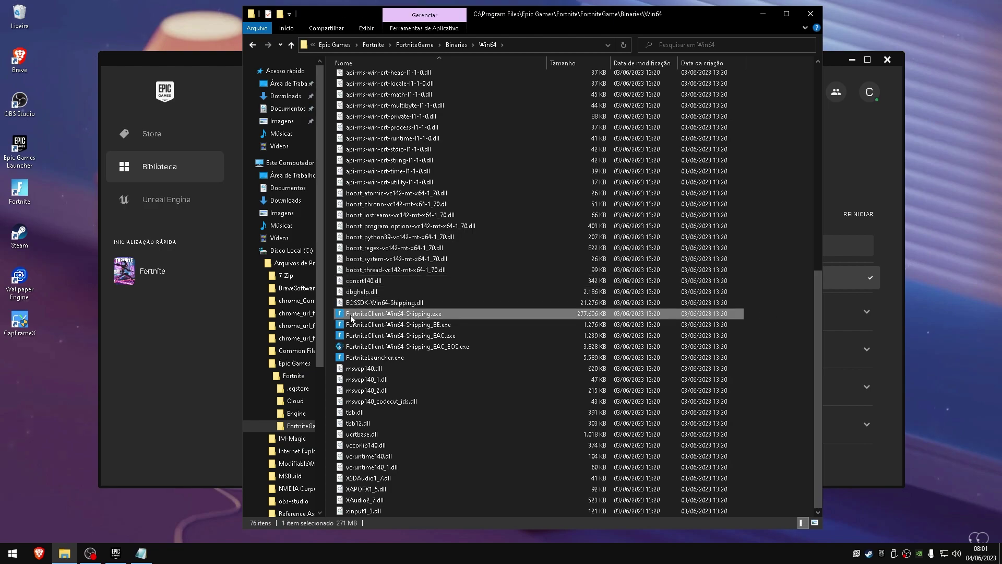
{"action": "right_click", "coordinate": [452, 313]}
{"action": "left_click", "coordinate": [498, 493]}
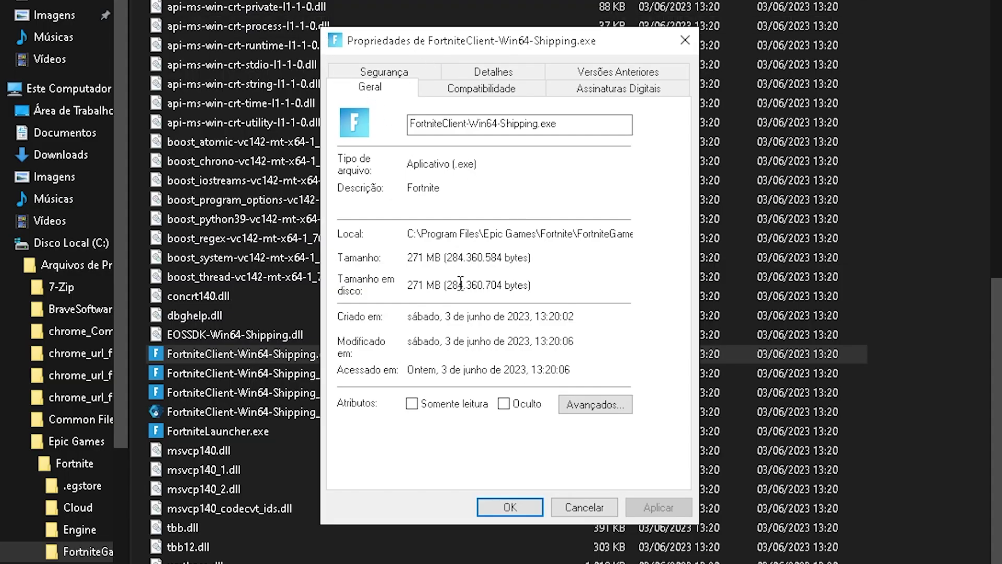
{"action": "left_click", "coordinate": [476, 90]}
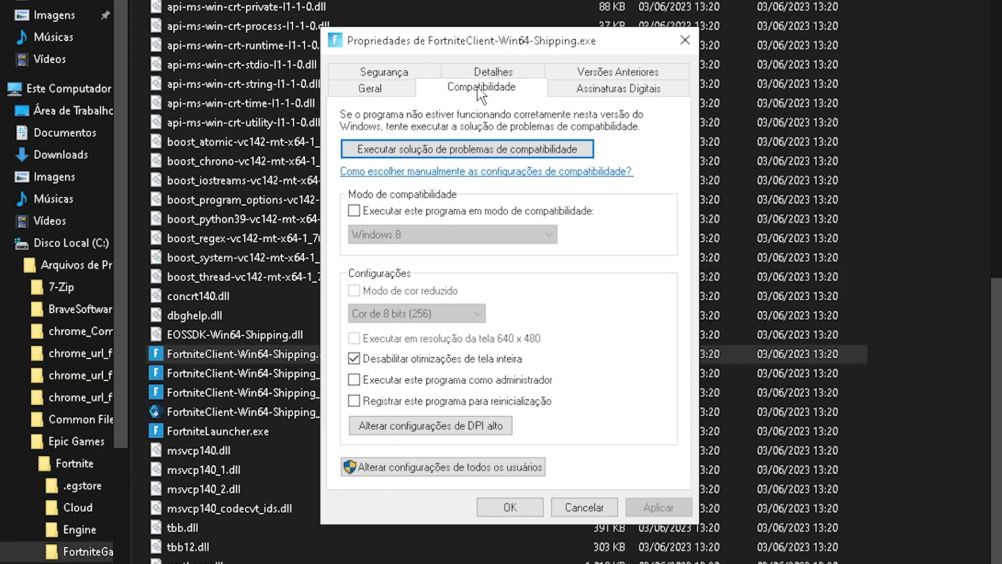
{"action": "left_click", "coordinate": [383, 362]}
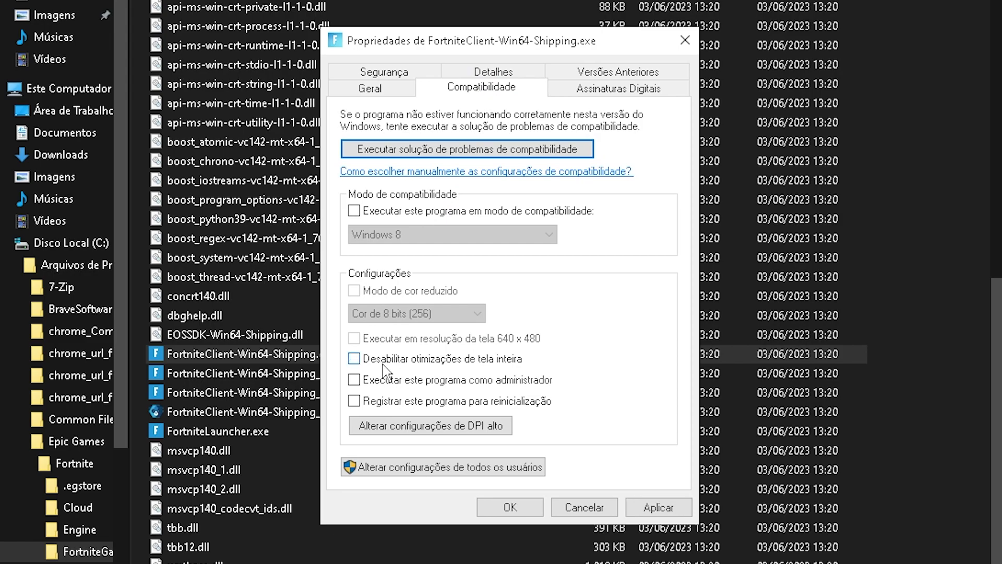
{"action": "left_click", "coordinate": [355, 359]}
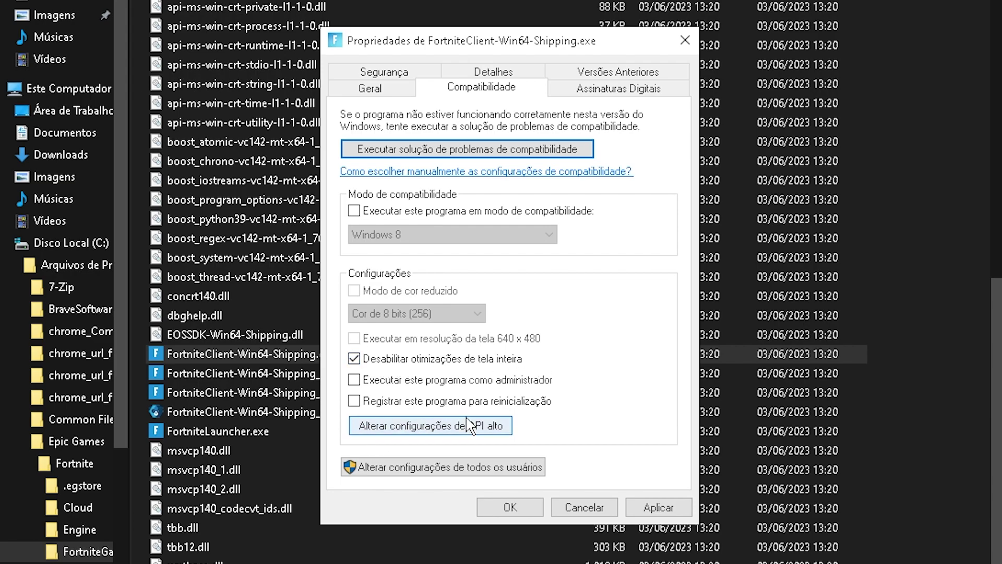
Enable Substituir o ajuste de DPI with Aplicativo in the executable's high DPI settings, then apply and close its properties
{"action": "left_click", "coordinate": [488, 431]}
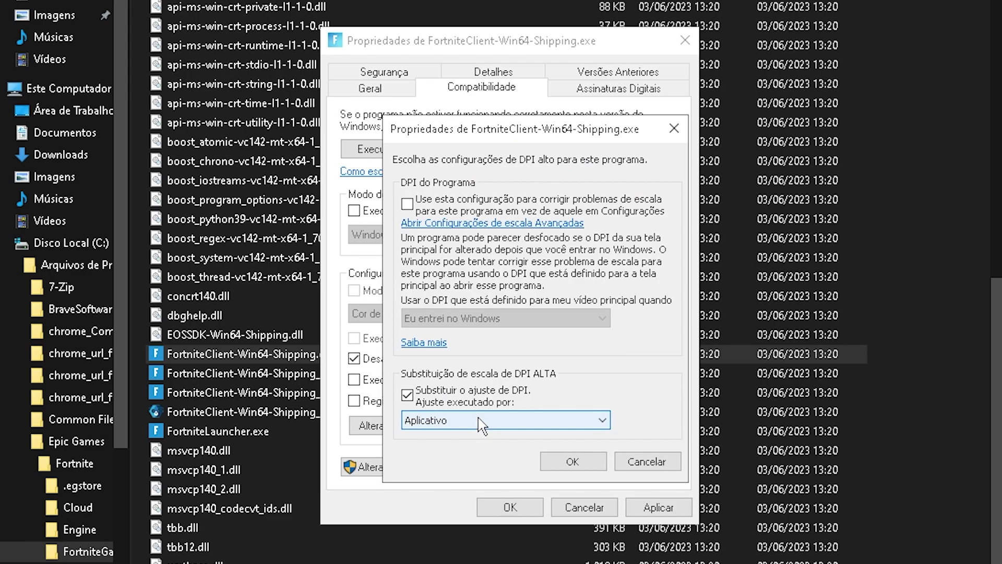
{"action": "left_click", "coordinate": [407, 395]}
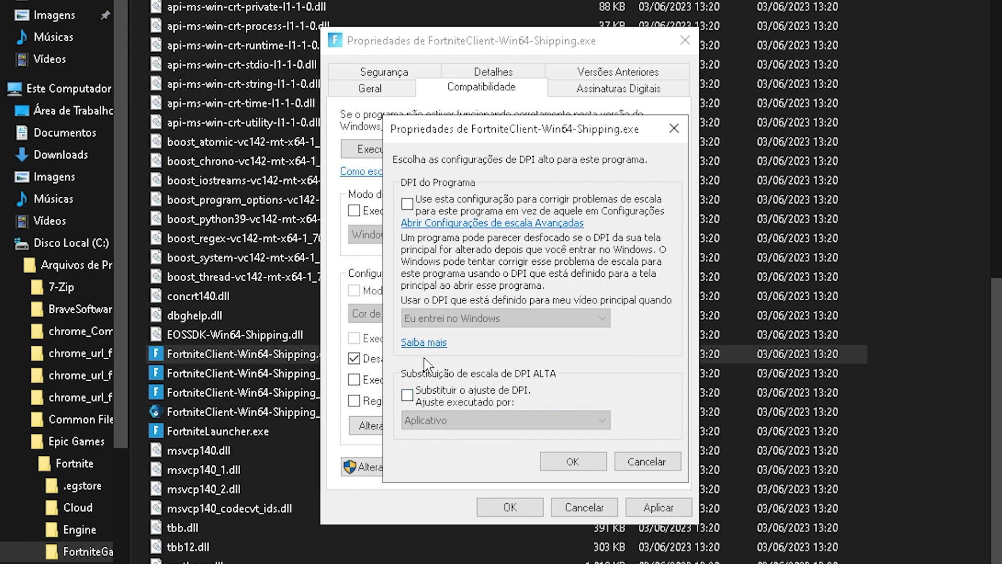
{"action": "left_click", "coordinate": [425, 396]}
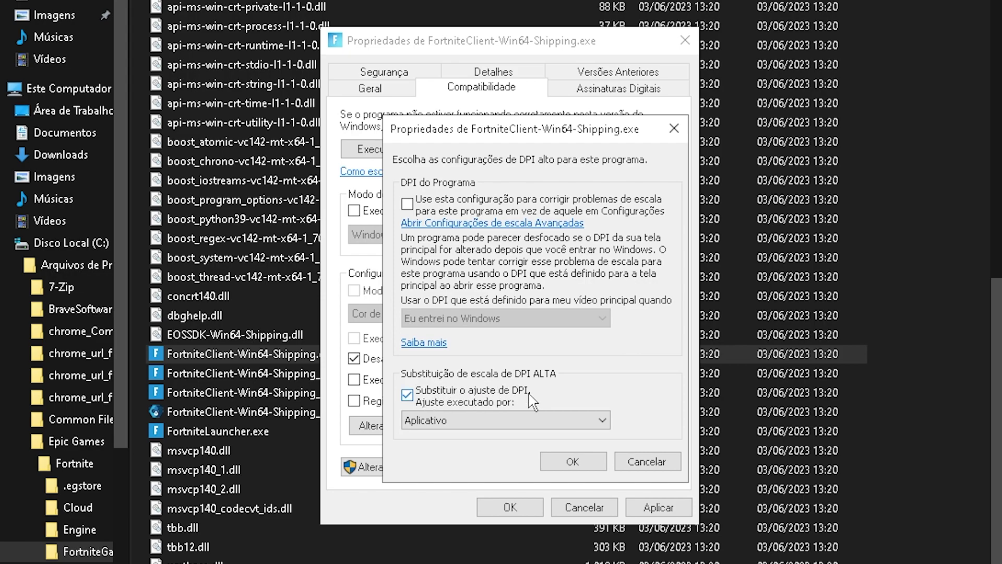
{"action": "left_click_drag", "start_coordinate": [512, 138], "coordinate": [834, 157]}
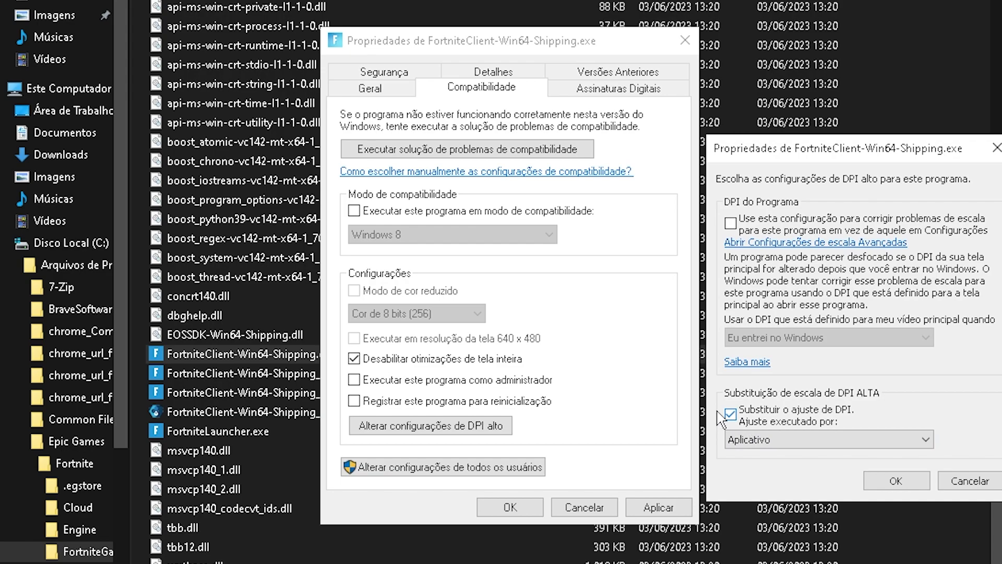
{"action": "left_click", "coordinate": [902, 483]}
{"action": "left_click", "coordinate": [643, 507]}
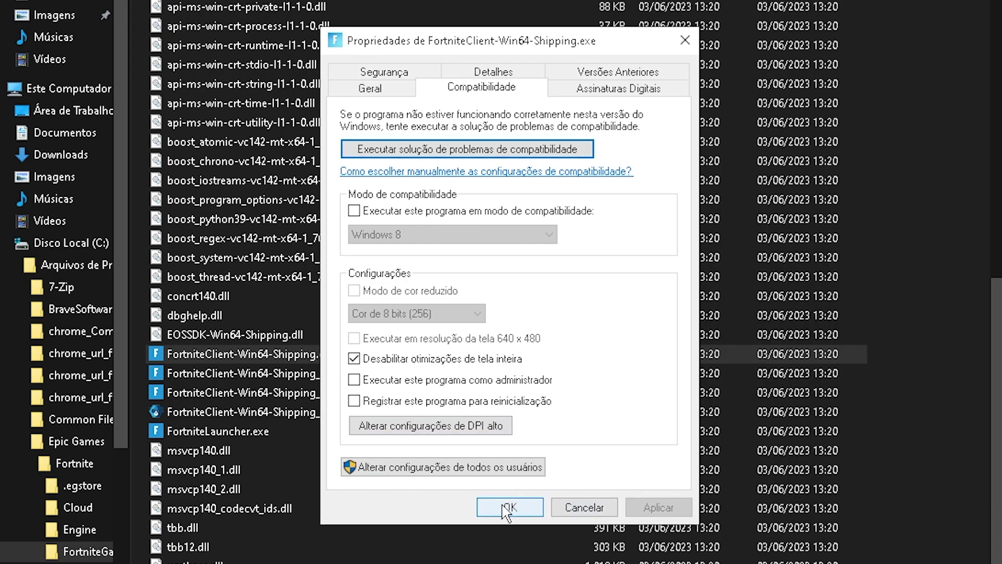
{"action": "left_click", "coordinate": [510, 506]}
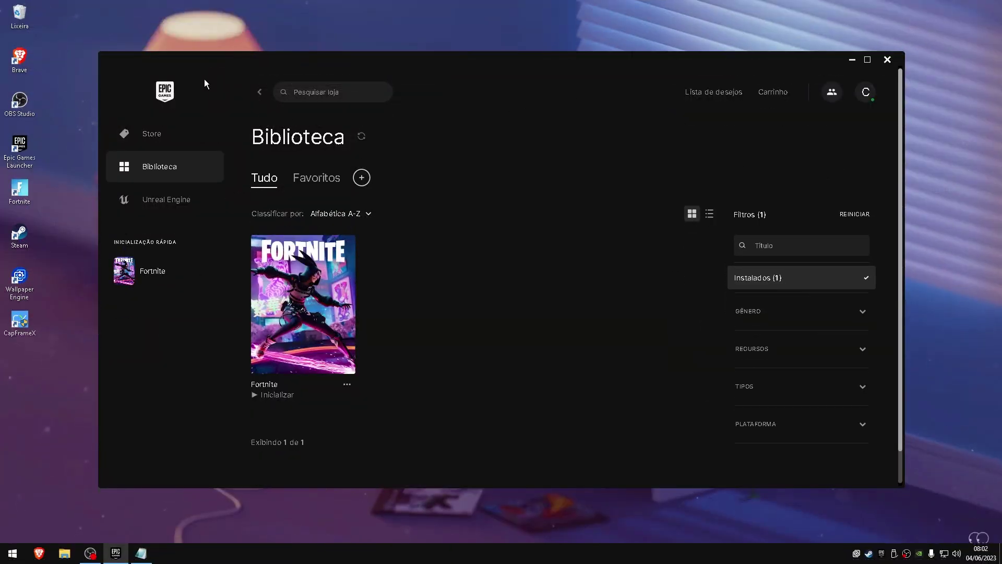
Open the Epic Games Launcher's Configurações page and go to its Notificações de Desktop section
{"action": "left_click", "coordinate": [866, 93]}
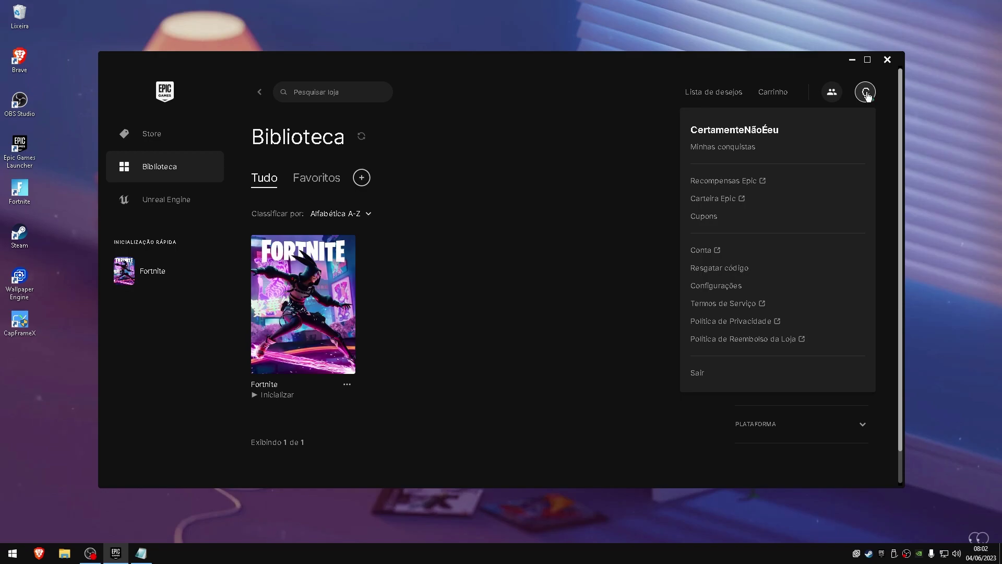
{"action": "left_click", "coordinate": [726, 287]}
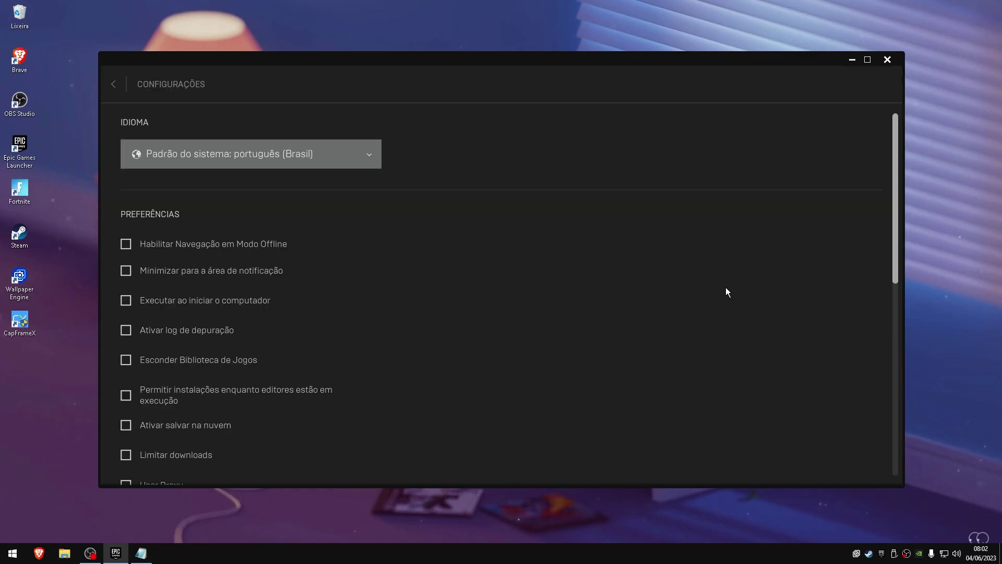
{"action": "left_click_drag", "start_coordinate": [892, 181], "coordinate": [882, 310]}
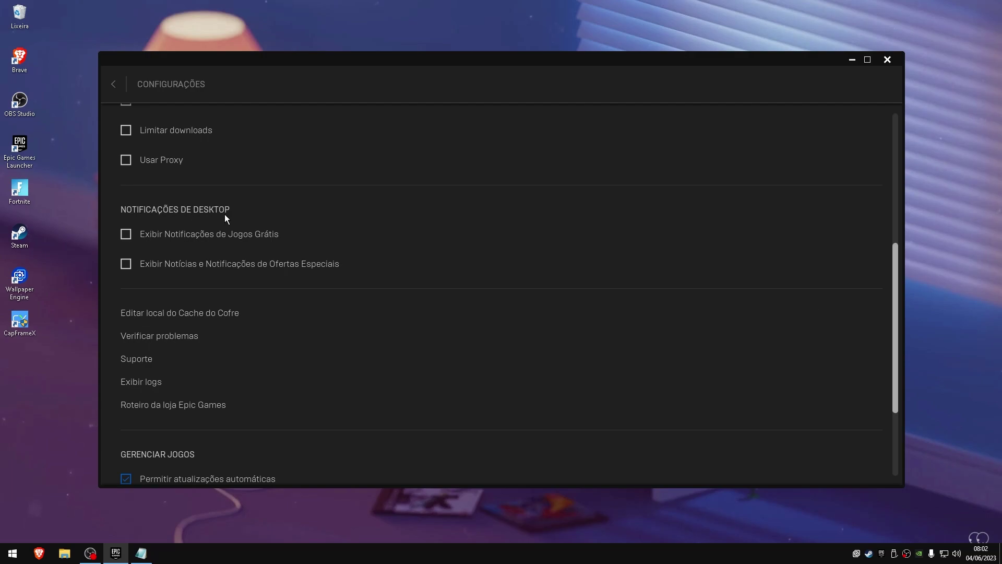
Switch the free games and the news and special offers desktop notifications on and back off
{"action": "left_click", "coordinate": [194, 235]}
{"action": "left_click", "coordinate": [185, 261]}
{"action": "left_click", "coordinate": [168, 237]}
{"action": "left_click", "coordinate": [159, 263]}
Expand Fortnite under Gerenciar Jogos and enable Atualização automática Fortnite and Argumentos adicionais da linha de comando
{"action": "left_click_drag", "start_coordinate": [895, 268], "coordinate": [905, 339]}
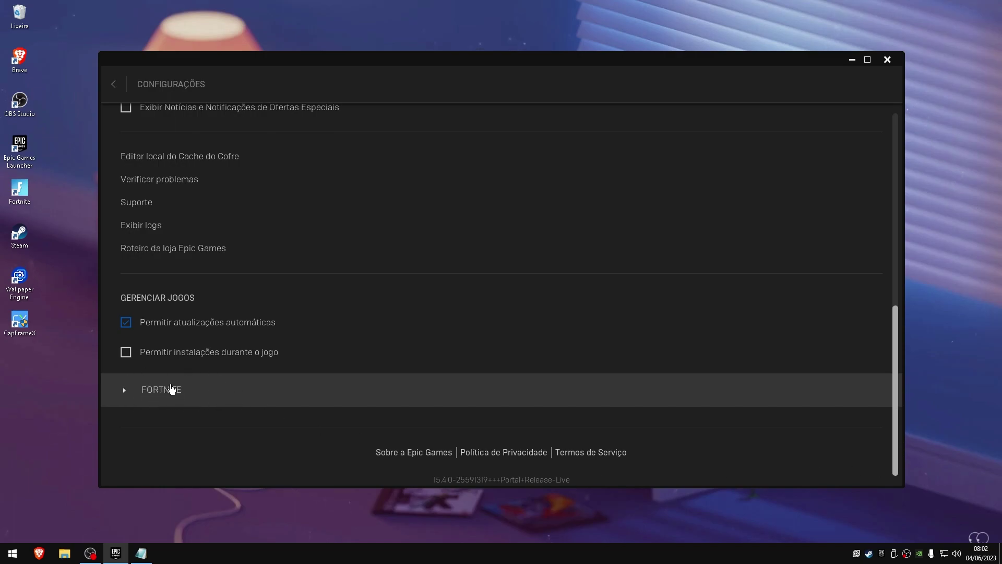
{"action": "left_click", "coordinate": [177, 391]}
{"action": "scroll", "coordinate": [156, 391], "scroll_direction": "down", "scroll_amount": 2}
{"action": "left_click", "coordinate": [168, 329]}
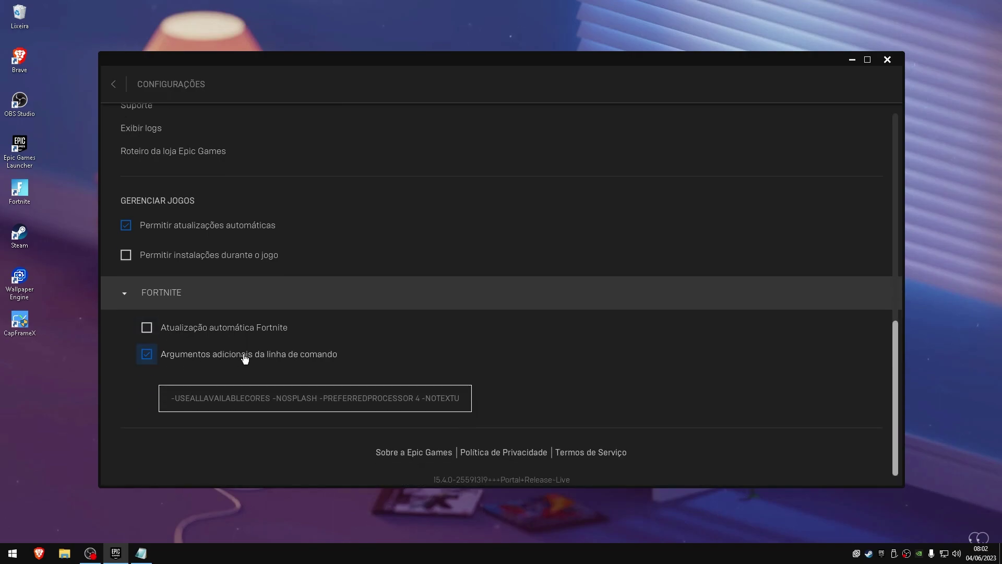
{"action": "left_click", "coordinate": [230, 354]}
{"action": "left_click", "coordinate": [195, 390]}
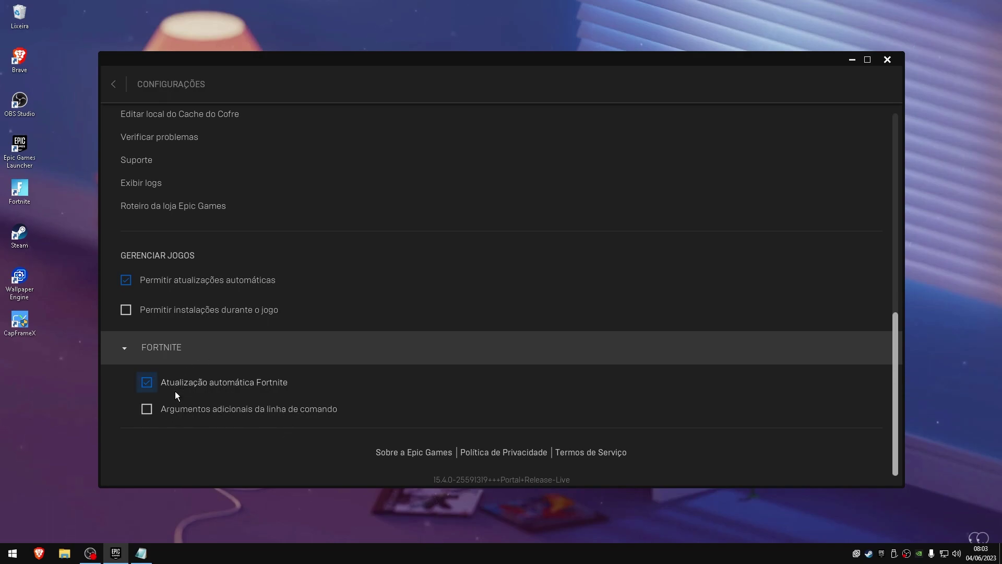
{"action": "left_click", "coordinate": [146, 409]}
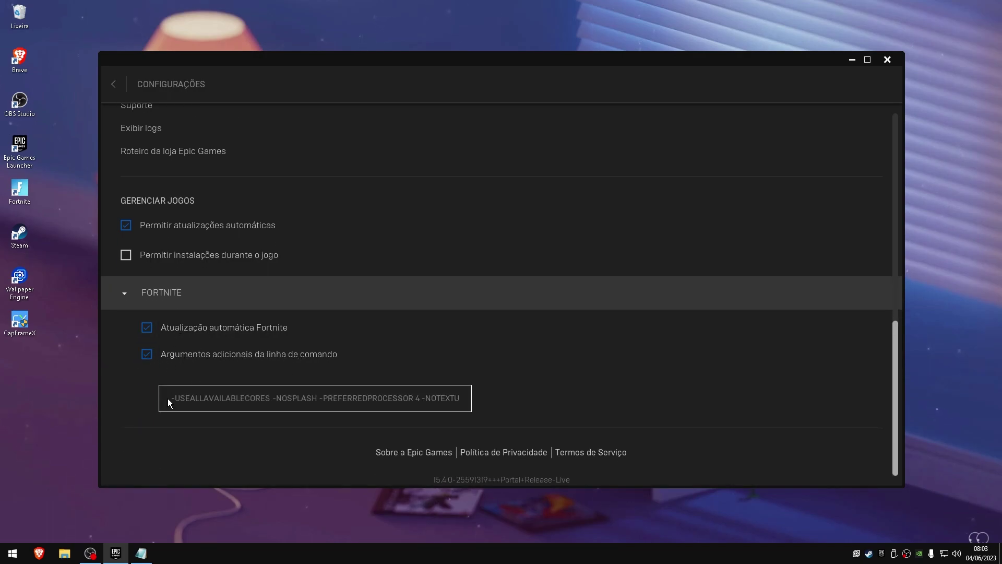
Copy the line -LANPLAY -NOSPLASH -USEALLAVALIABLECORES from Copie e Cole.txt in Notepad
{"action": "left_click", "coordinate": [141, 553]}
{"action": "left_click_drag", "start_coordinate": [359, 126], "coordinate": [129, 127]}
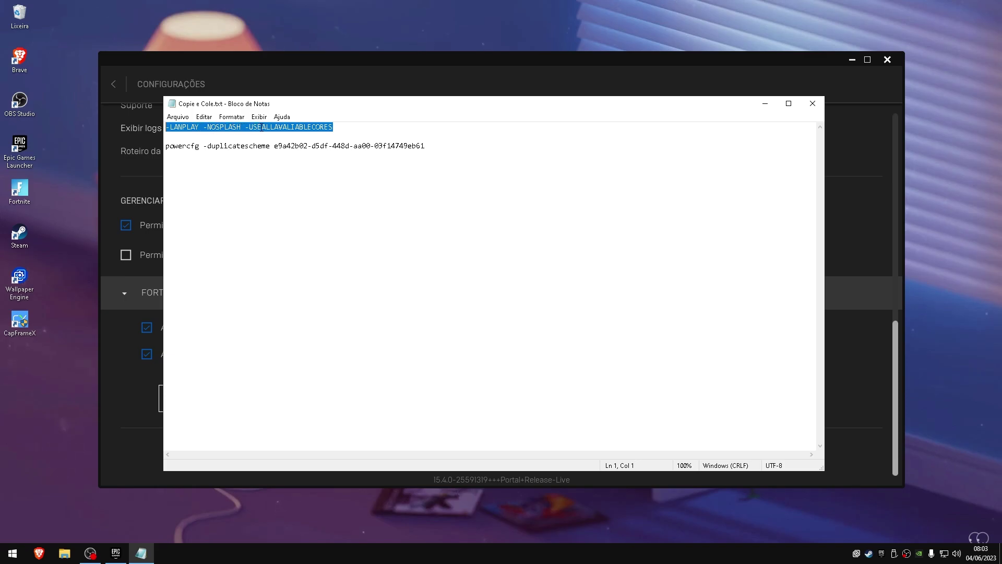
{"action": "right_click", "coordinate": [314, 127]}
{"action": "left_click", "coordinate": [338, 159]}
Back in the Epic Games Launcher, replace Fortnite's additional command-line arguments with the copied -LANPLAY -NOSPLASH -USEALLAVALIABLECORES
{"action": "key", "text": "alt+Tab"}
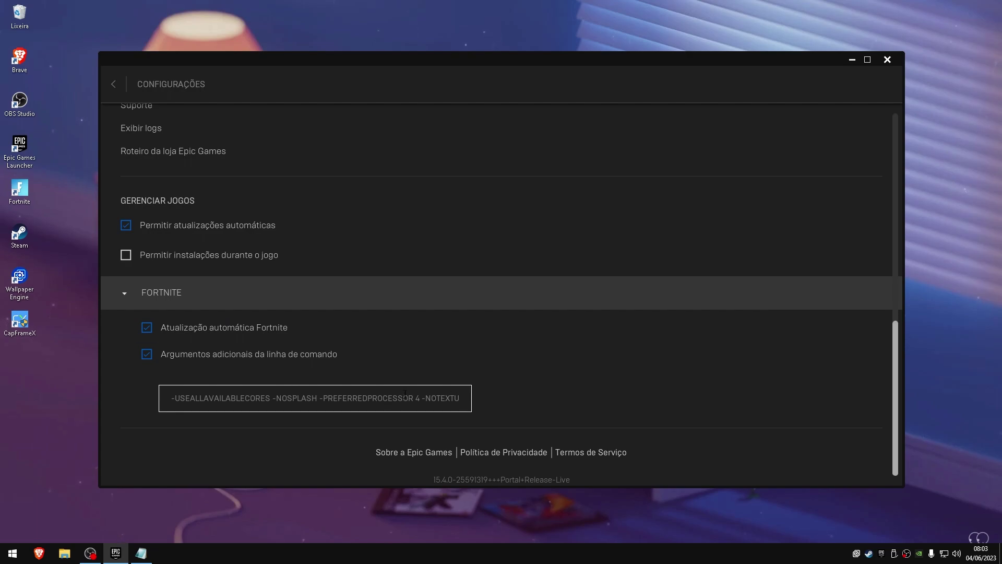
{"action": "key", "text": "ctrl+a"}
{"action": "key", "text": "ctrl+v"}
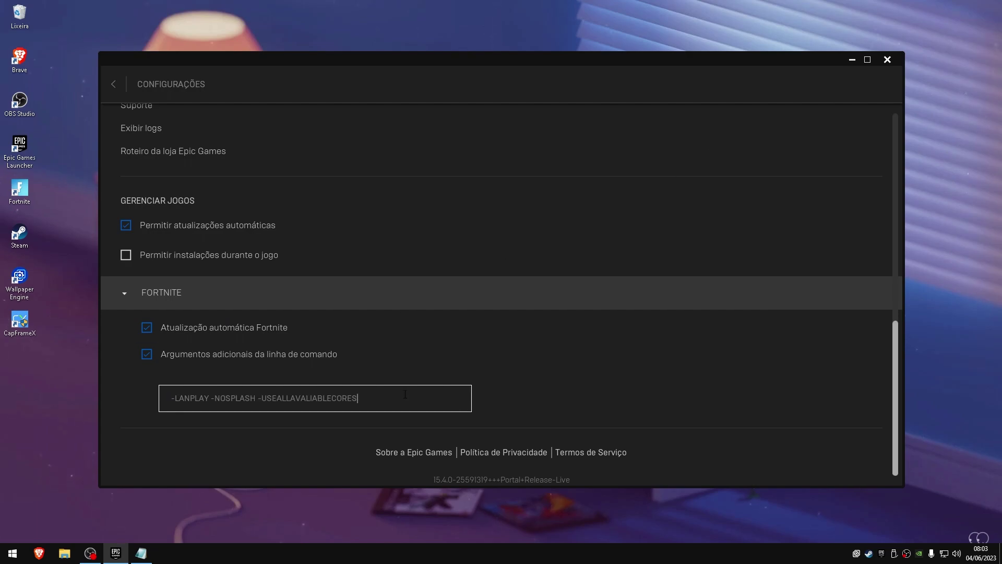
{"action": "key", "text": "ctrl+a"}
{"action": "key", "text": "BackSpace"}
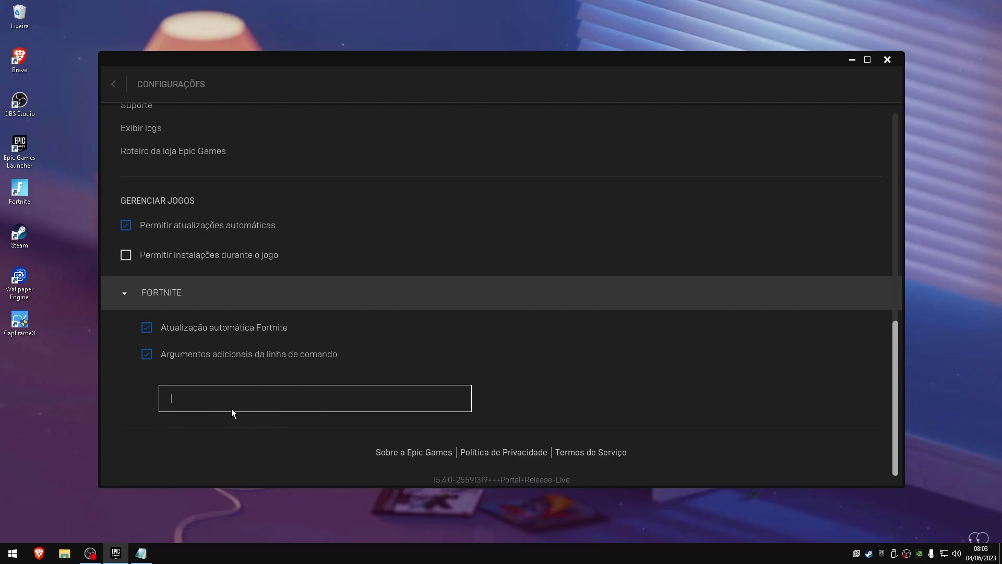
{"action": "key", "text": "ctrl+v"}
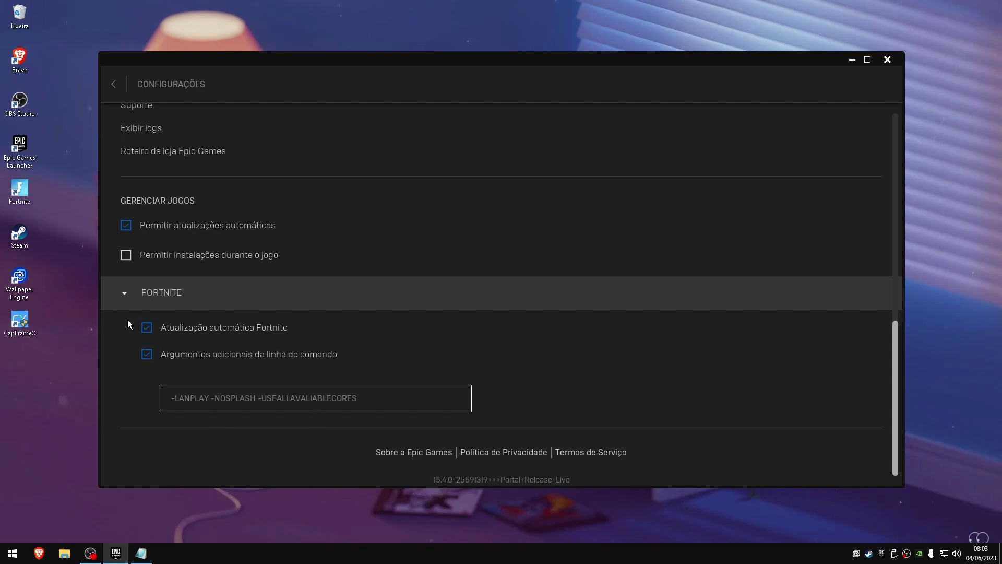
Collapse the Fortnite section, leave the launcher settings and close the launcher window
{"action": "left_click", "coordinate": [204, 292]}
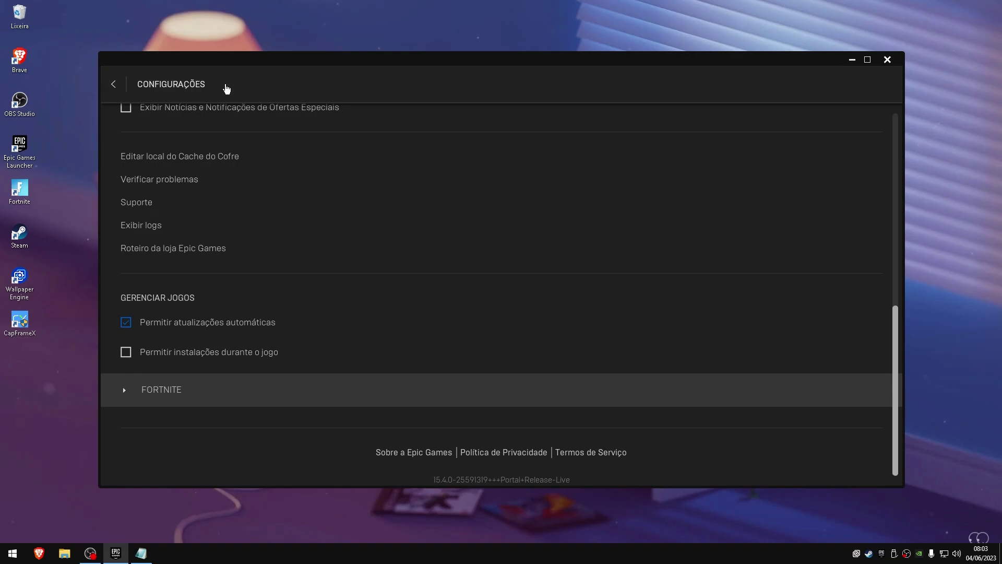
{"action": "left_click", "coordinate": [226, 88]}
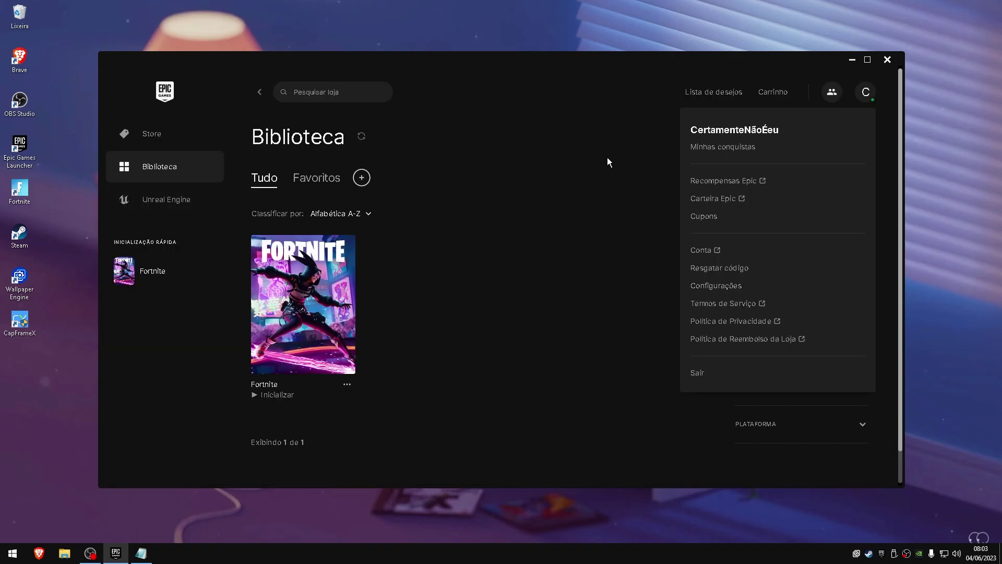
{"action": "left_click", "coordinate": [887, 60]}
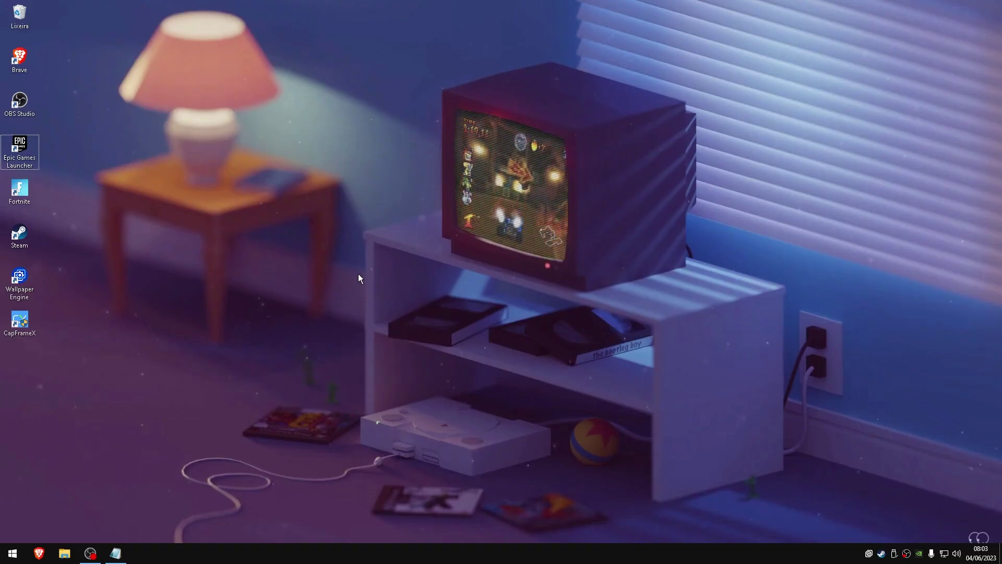
Search Windows for "elementos" and open Configurações de elementos gráficos
{"action": "key", "text": "super"}
{"action": "type", "text": "elementos"}
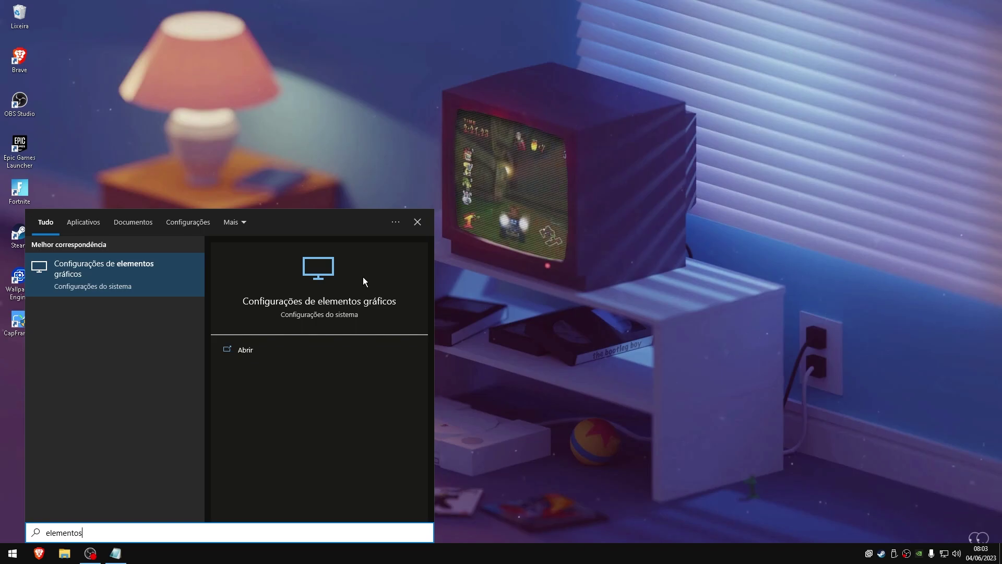
{"action": "left_click", "coordinate": [269, 357]}
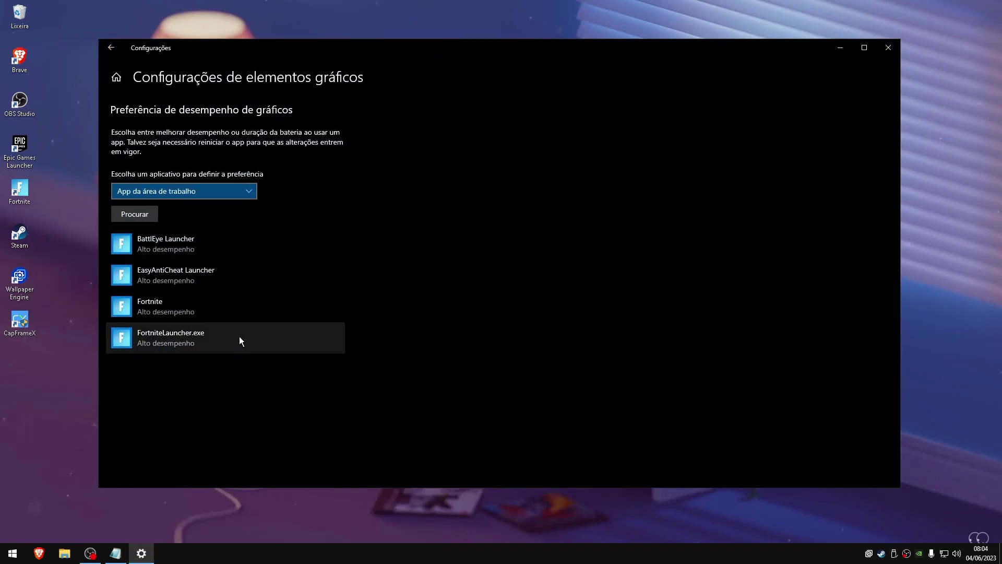
Remove the FortniteLauncher.exe, Fortnite, EasyAntiCheat Launcher and BattlEye Launcher entries from the graphics performance preferences
{"action": "left_click", "coordinate": [227, 313]}
{"action": "left_click", "coordinate": [321, 357]}
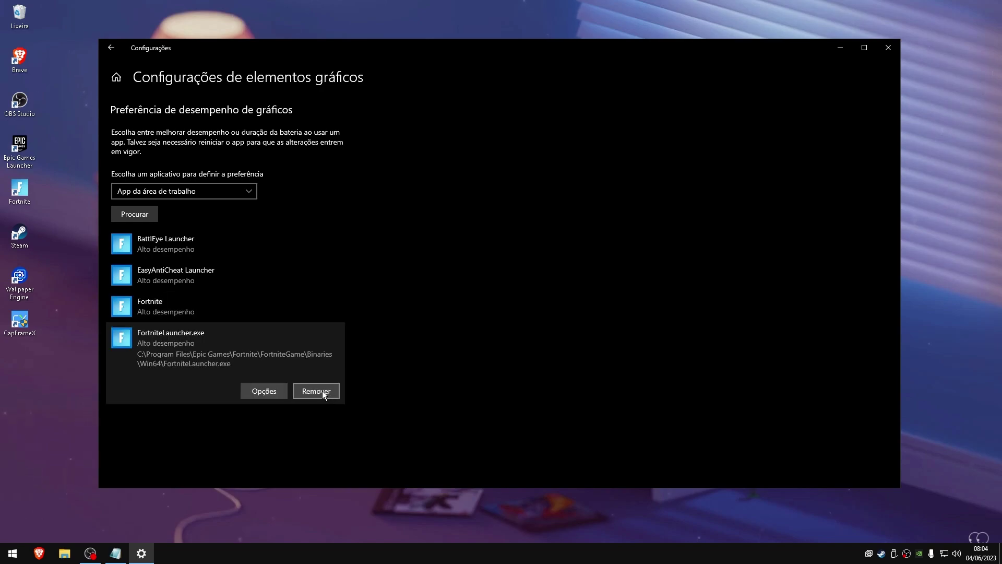
{"action": "left_click", "coordinate": [323, 389]}
{"action": "left_click", "coordinate": [272, 319]}
{"action": "left_click", "coordinate": [320, 359]}
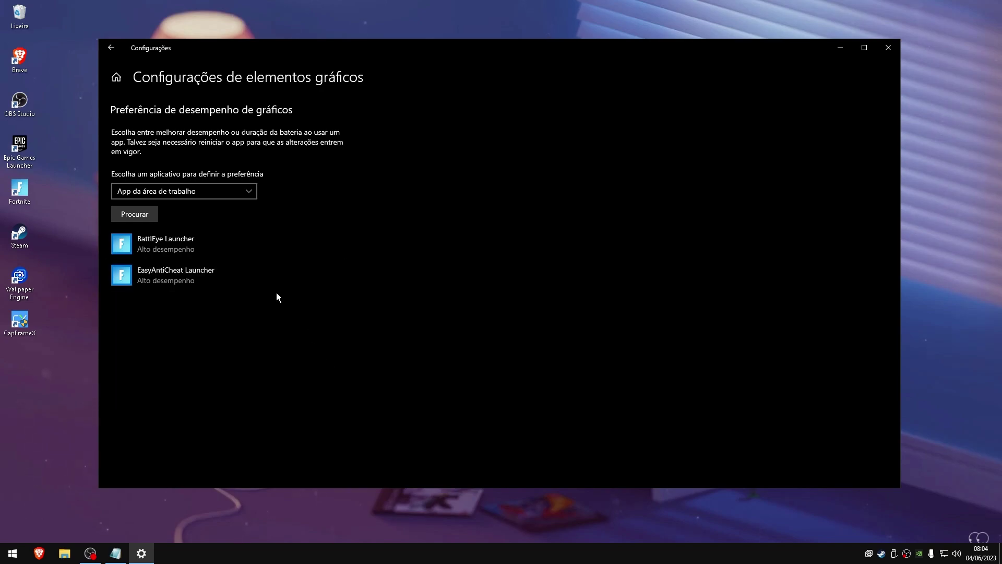
{"action": "left_click", "coordinate": [286, 257]}
{"action": "left_click", "coordinate": [327, 296]}
{"action": "left_click", "coordinate": [324, 252]}
{"action": "left_click", "coordinate": [321, 288]}
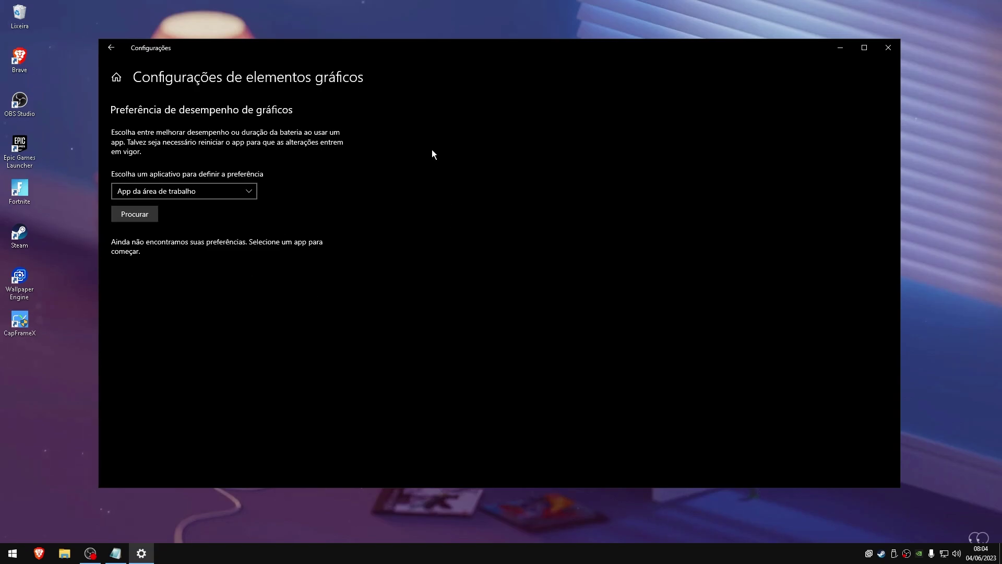
Add FortniteClient-Win64-Shipping.exe from Arquivos de Programas\Epic Games\Fortnite\FortniteGame\Binaries\Win64 on drive C to the graphics performance preferences
{"action": "left_click", "coordinate": [135, 214]}
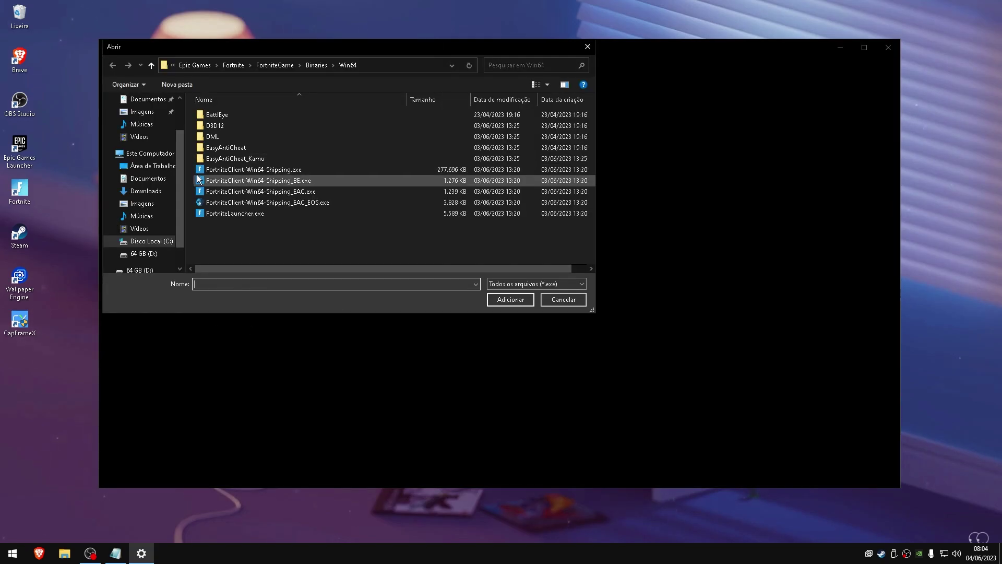
{"action": "left_click_drag", "start_coordinate": [218, 50], "coordinate": [363, 116]}
{"action": "left_click", "coordinate": [295, 306]}
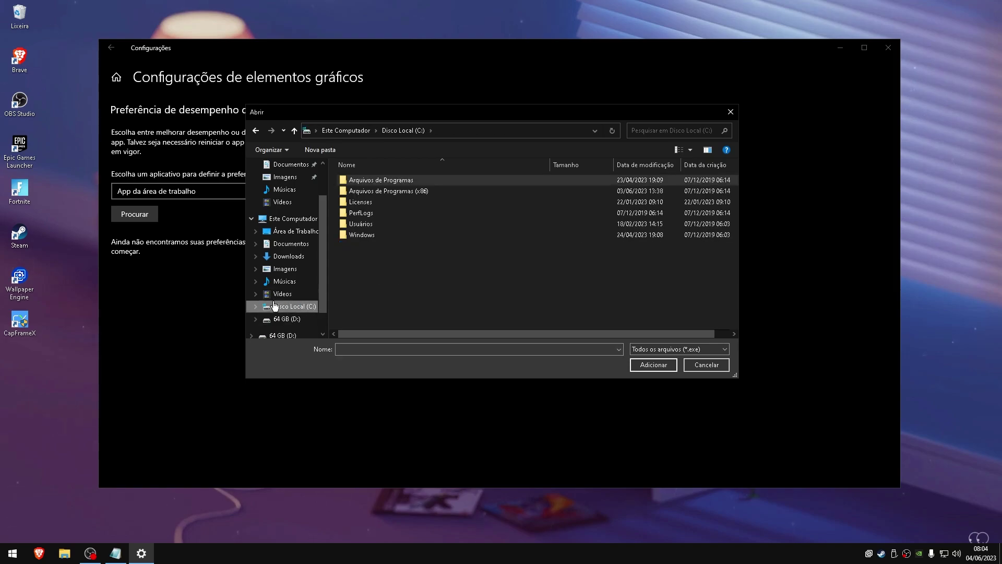
{"action": "left_click", "coordinate": [385, 181]}
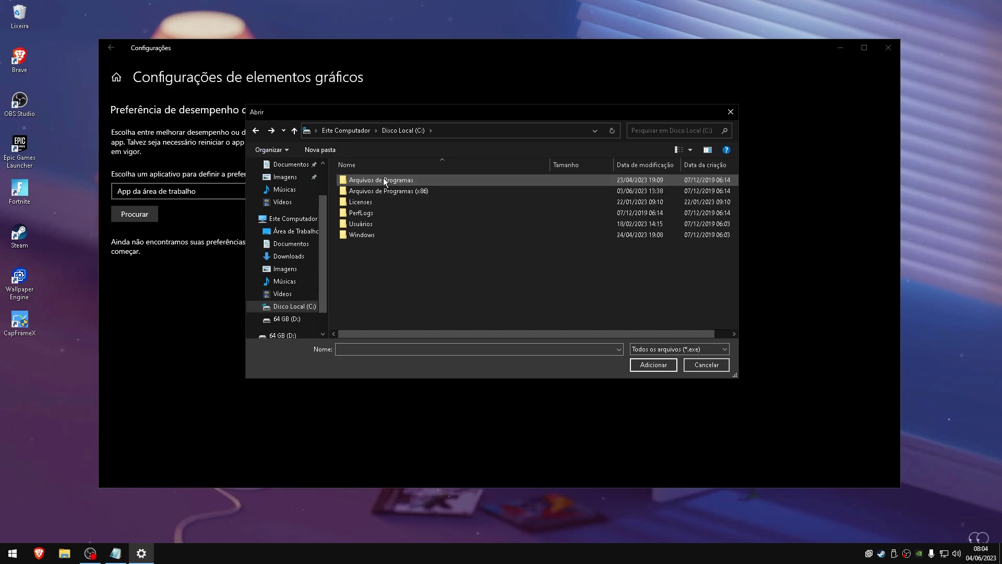
{"action": "double_click", "coordinate": [372, 181]}
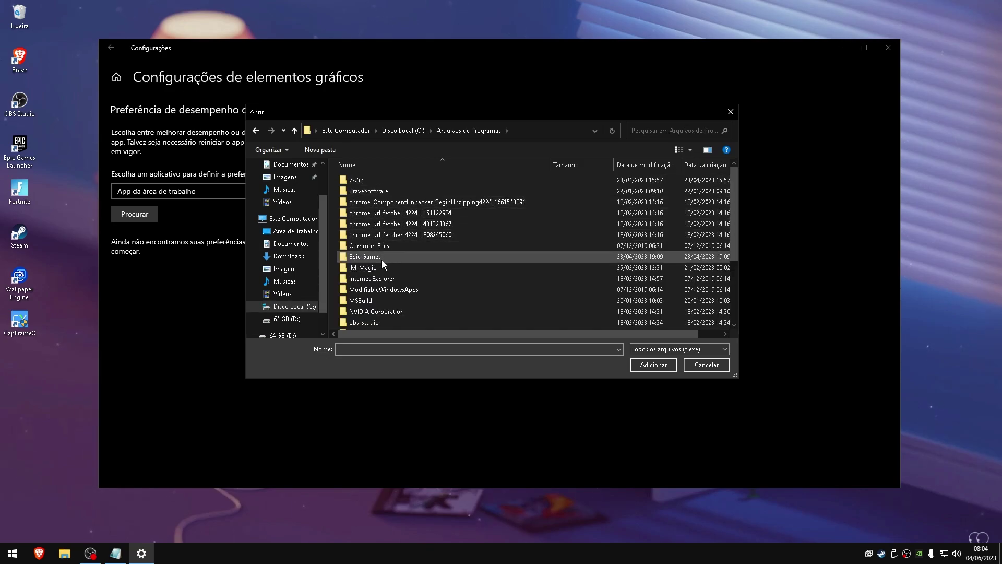
{"action": "double_click", "coordinate": [382, 259]}
{"action": "double_click", "coordinate": [360, 180]}
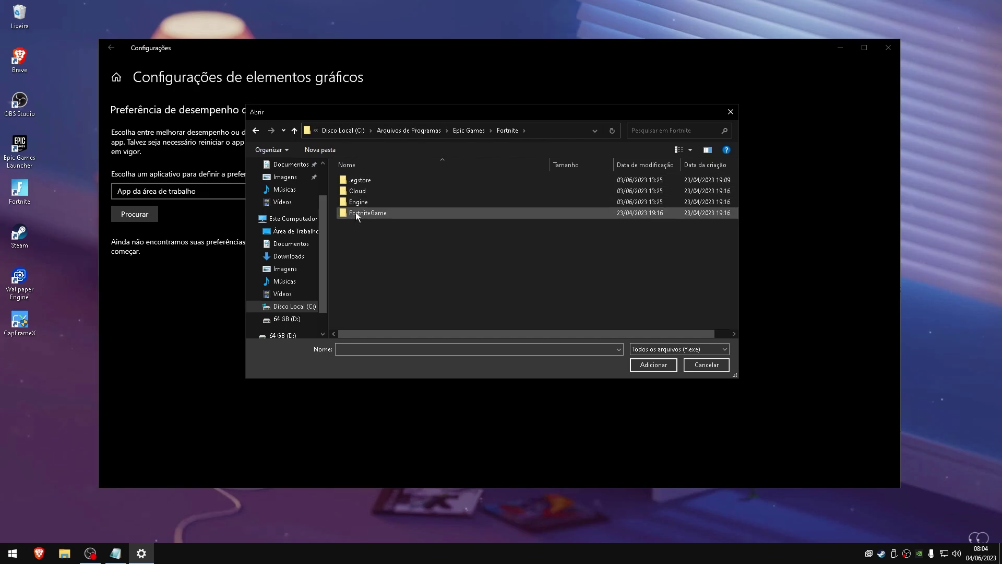
{"action": "double_click", "coordinate": [356, 213]}
{"action": "double_click", "coordinate": [355, 180]}
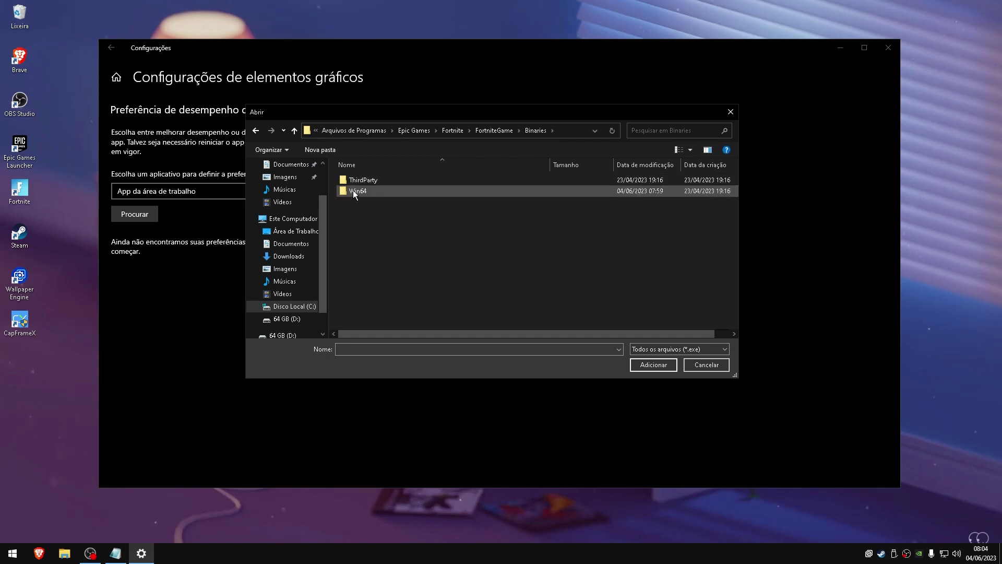
{"action": "double_click", "coordinate": [353, 190]}
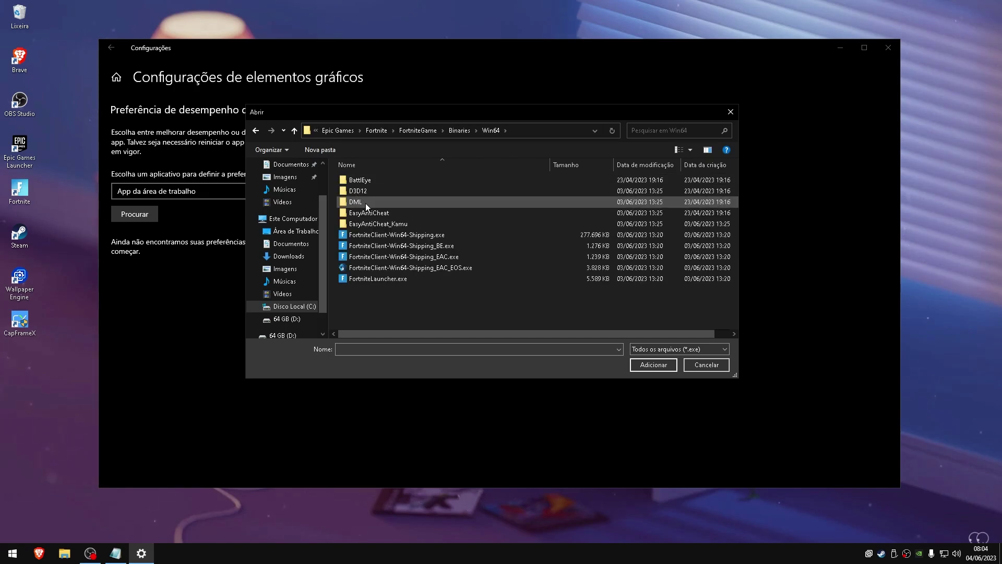
{"action": "double_click", "coordinate": [376, 235]}
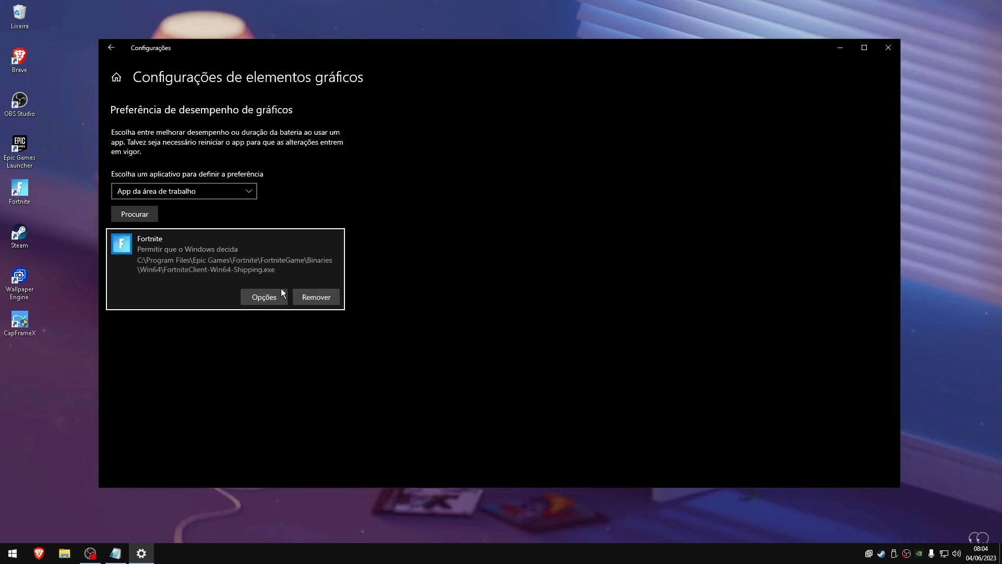
Set the Fortnite entry's graphics preference to Alto desempenho and save it
{"action": "left_click", "coordinate": [265, 296]}
{"action": "left_click", "coordinate": [409, 285]}
{"action": "left_click", "coordinate": [443, 321]}
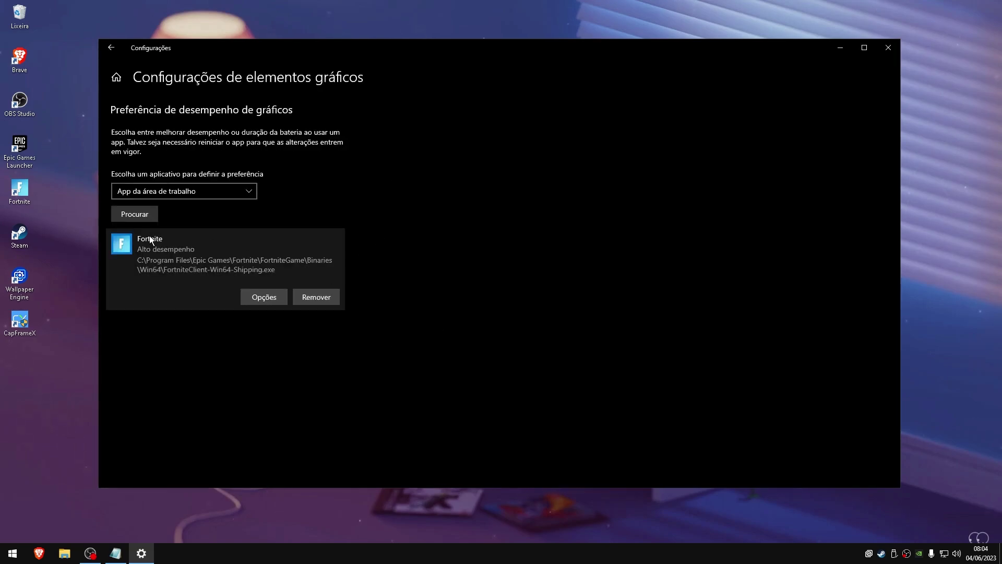
Save Alto desempenho as the graphics preference for the Fortnite and FortniteLauncher.exe entries, and close the graphics settings
{"action": "left_click", "coordinate": [260, 296]}
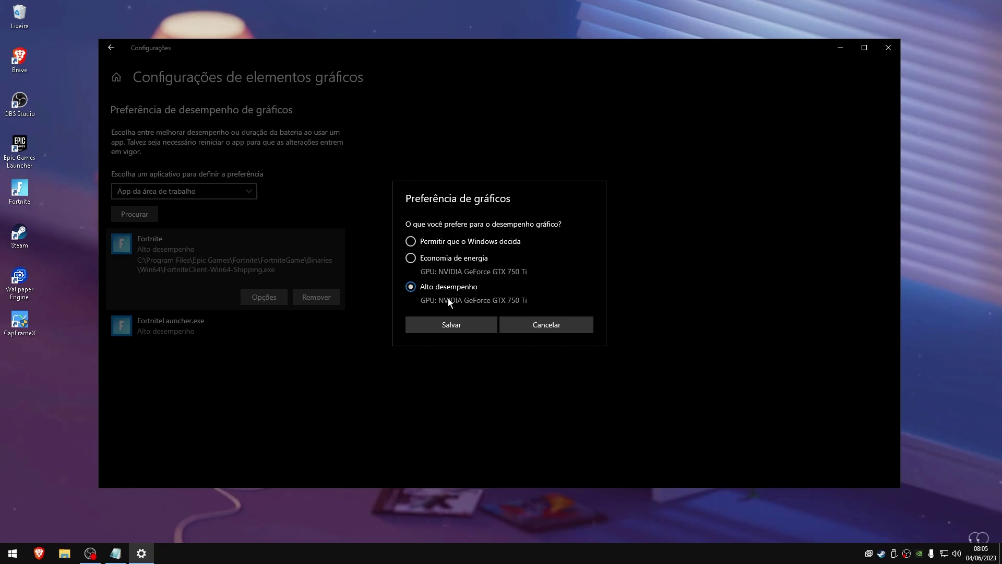
{"action": "left_click", "coordinate": [436, 325]}
{"action": "left_click", "coordinate": [264, 328]}
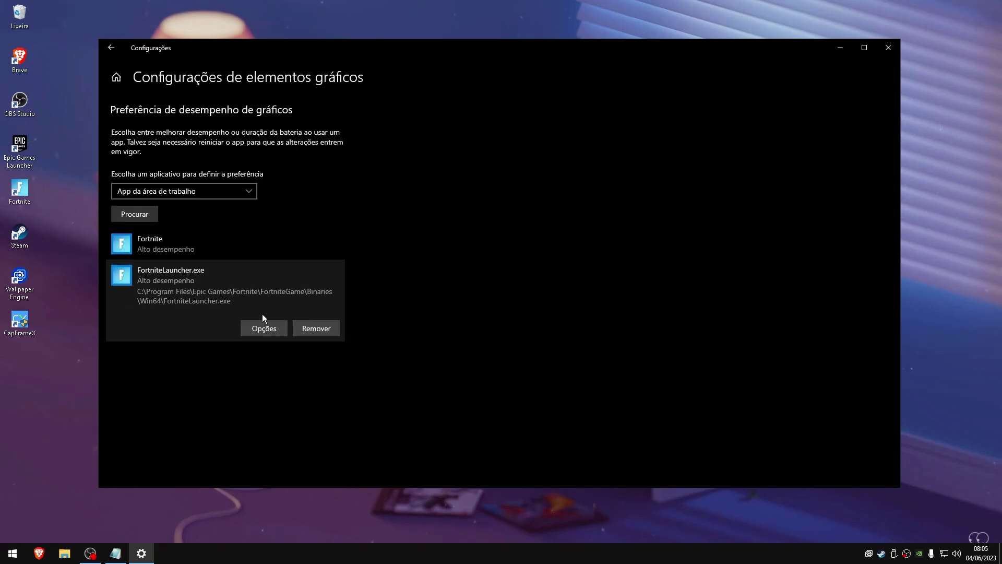
{"action": "left_click", "coordinate": [437, 324]}
{"action": "left_click", "coordinate": [888, 48]}
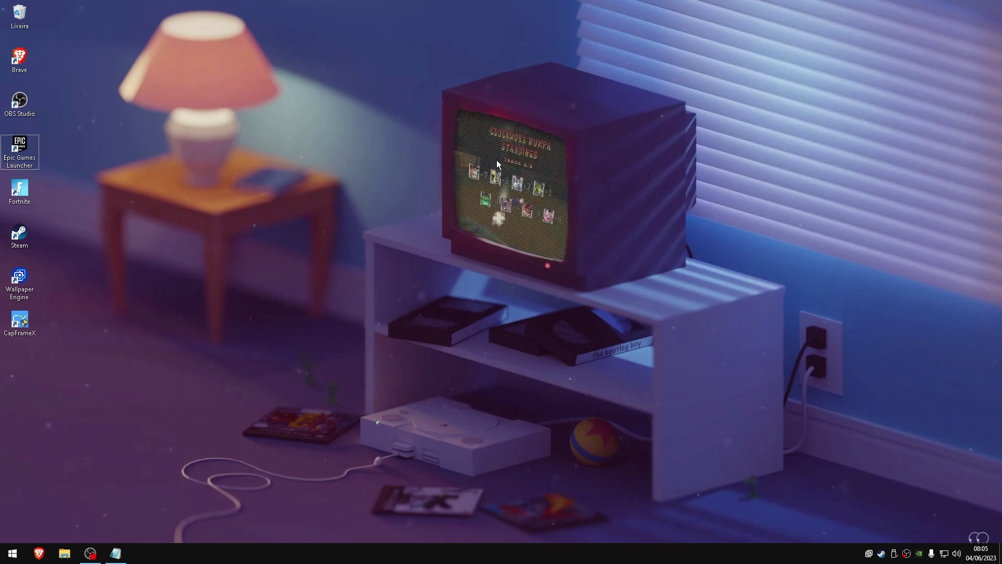
Open the user's temporary files folder by running %temp% from the Executar dialog
{"action": "key", "text": "super+r"}
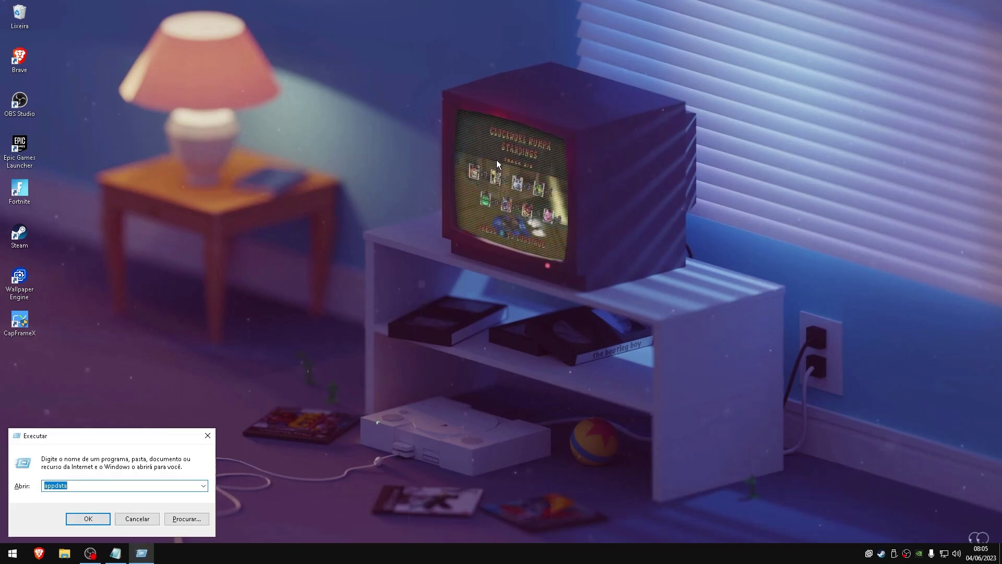
{"action": "left_click_drag", "start_coordinate": [78, 433], "coordinate": [453, 231]}
{"action": "key", "text": "BackSpace"}
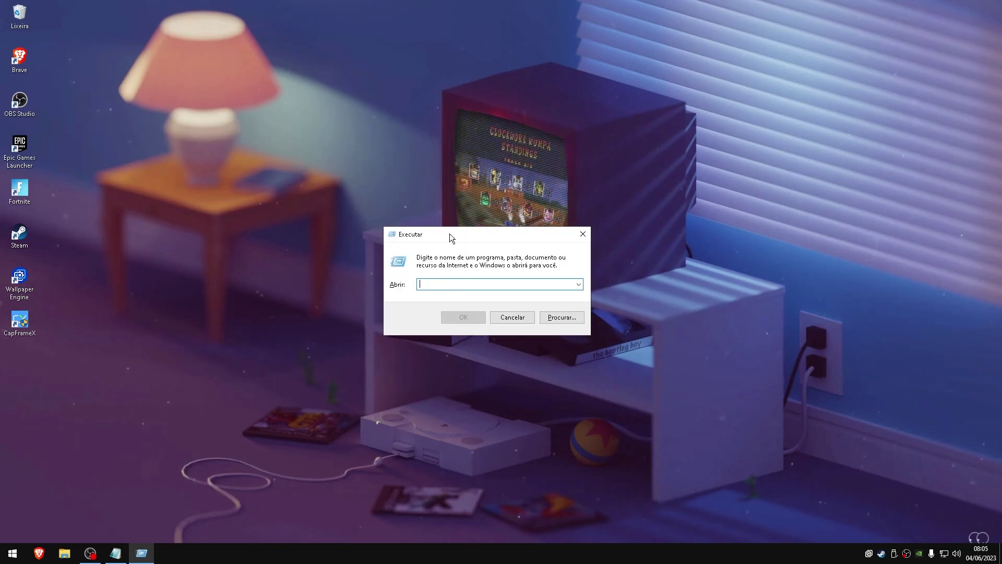
{"action": "type", "text": "%temp%"}
{"action": "key", "text": "Return"}
{"action": "left_click_drag", "start_coordinate": [582, 330], "coordinate": [413, 239]}
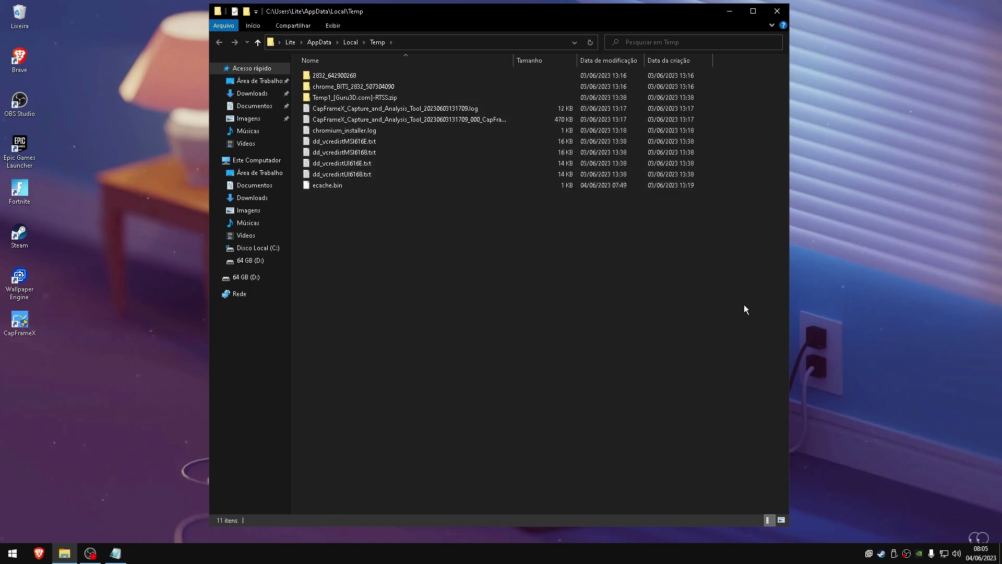
Delete everything in the Temp folder, including from the recycle bin, and close the folder window
{"action": "key", "text": "ctrl+a"}
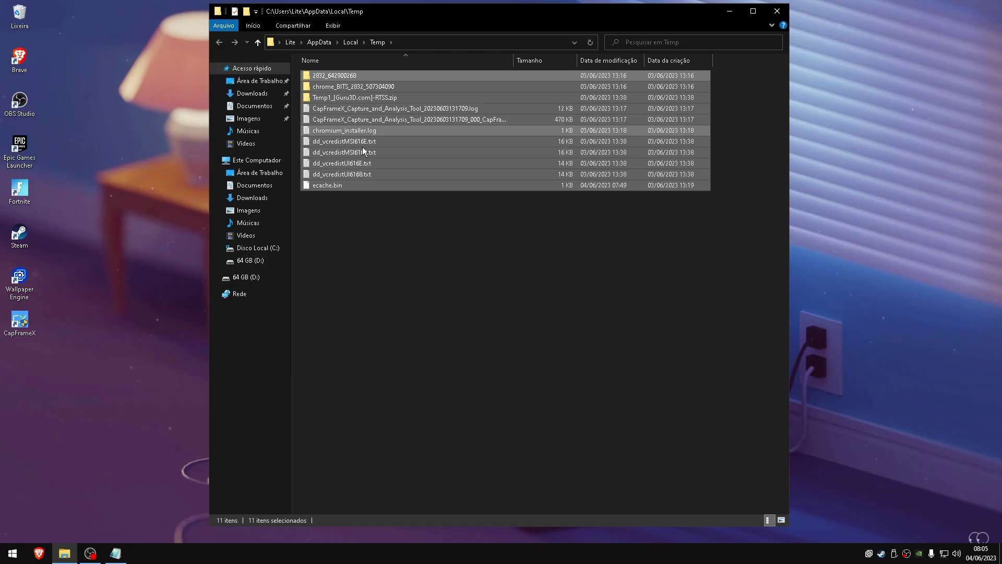
{"action": "key", "text": "Delete"}
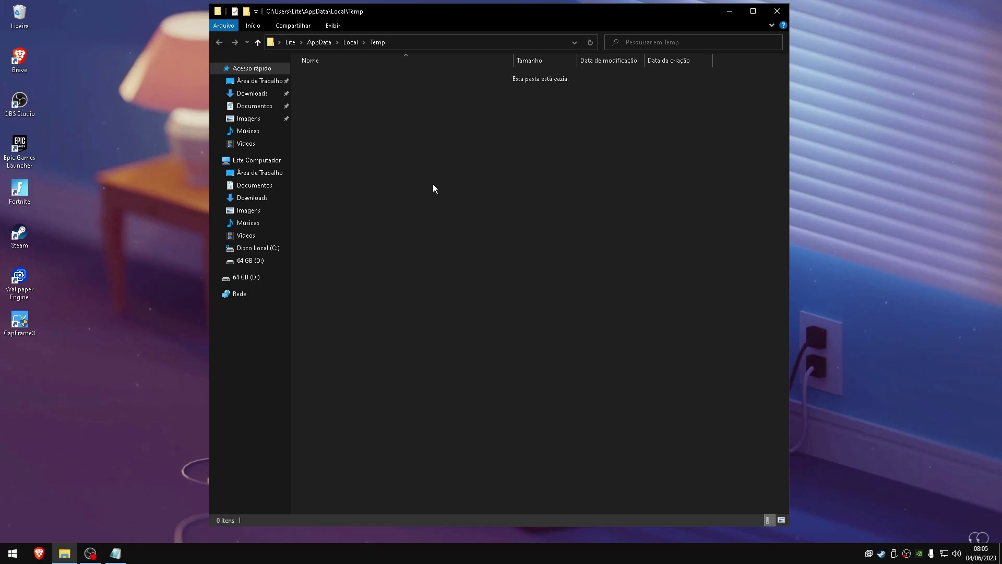
{"action": "right_click", "coordinate": [30, 14]}
{"action": "left_click", "coordinate": [55, 33]}
{"action": "left_click", "coordinate": [546, 287]}
{"action": "left_click_drag", "start_coordinate": [546, 281], "coordinate": [799, 477]}
{"action": "left_click", "coordinate": [776, 7]}
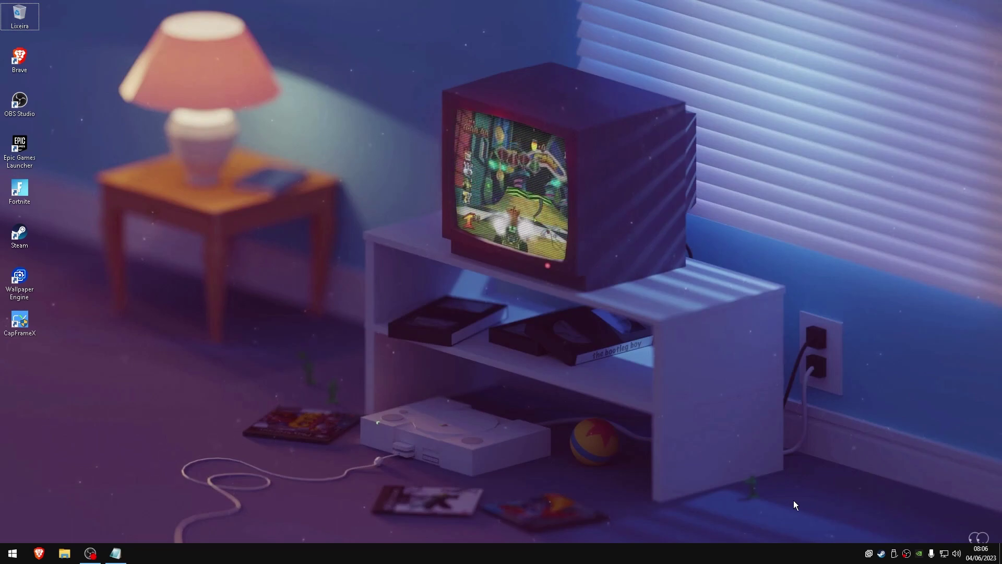
{"action": "left_click_drag", "start_coordinate": [862, 520], "coordinate": [156, 48]}
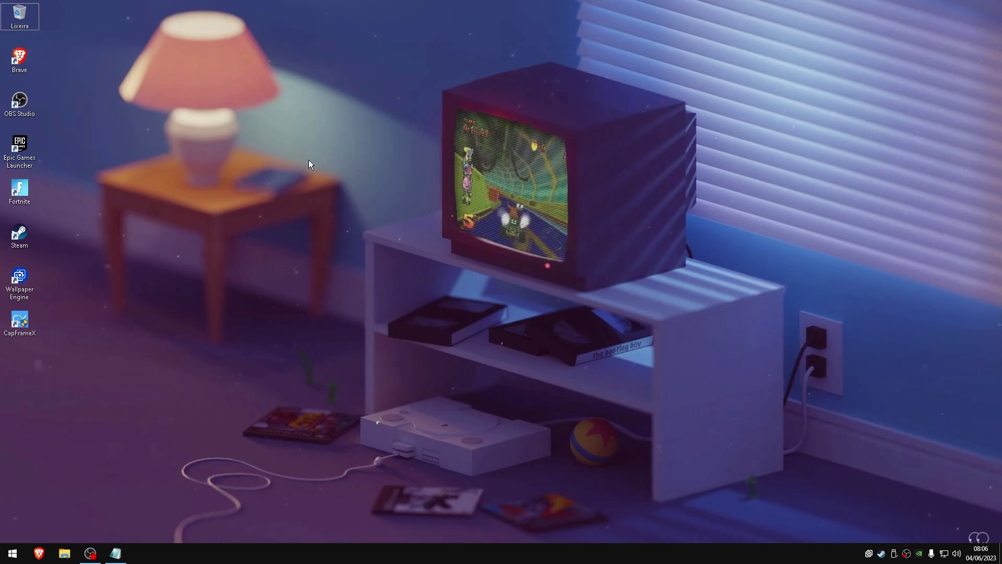
Search Windows for "energia", open Escolher um plano de energia and select the Equilibrado plan
{"action": "key", "text": "super"}
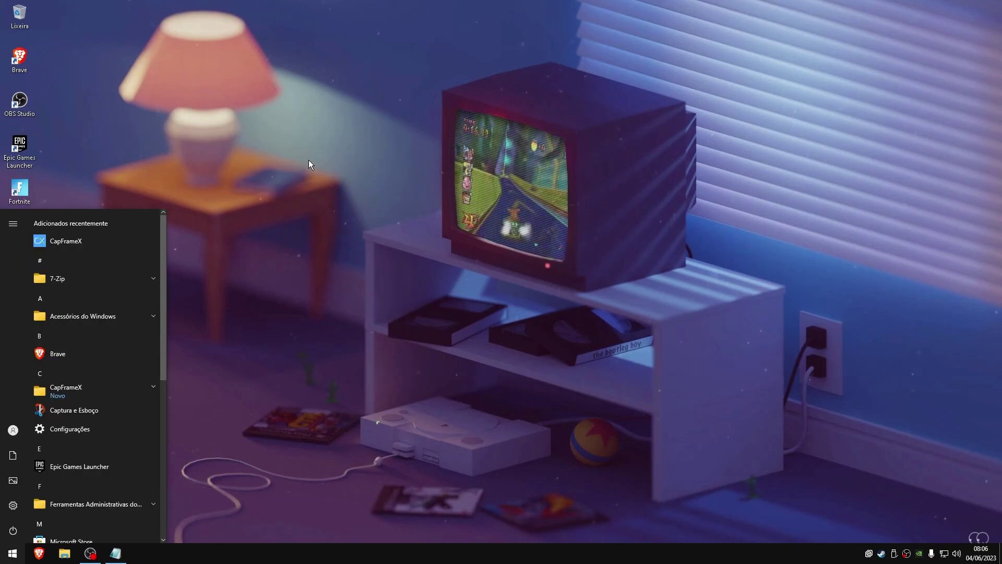
{"action": "type", "text": "energia"}
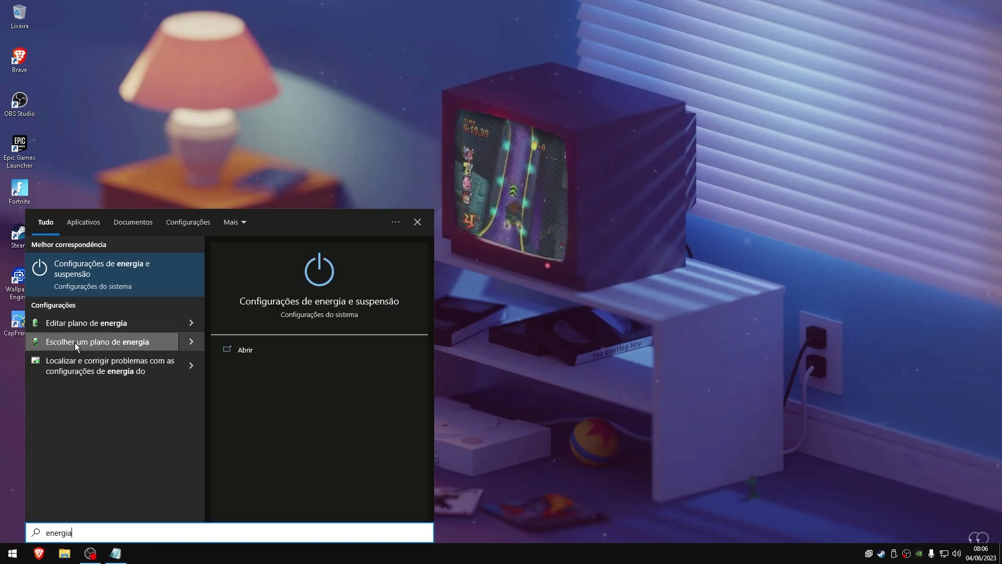
{"action": "left_click", "coordinate": [149, 342]}
{"action": "left_click", "coordinate": [378, 215]}
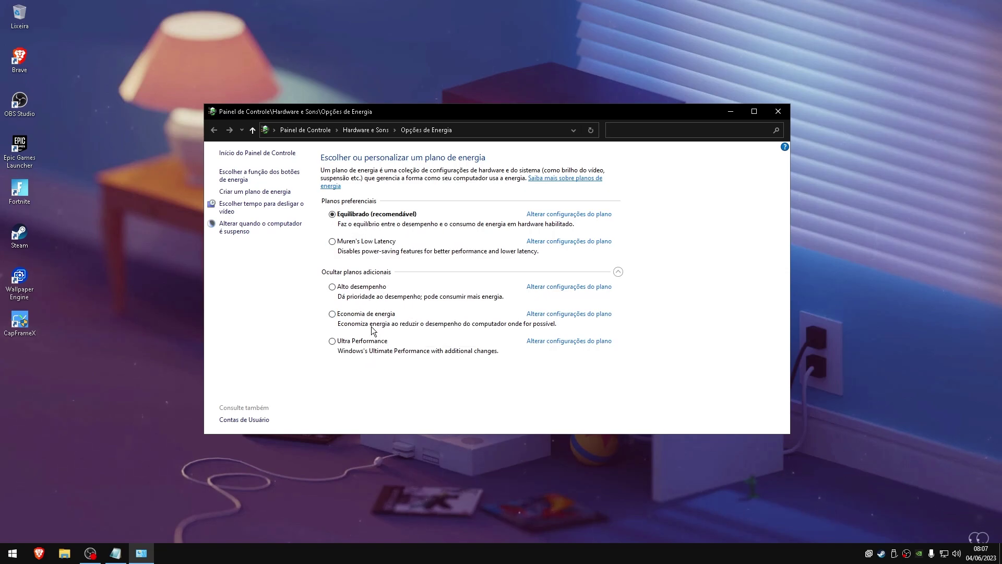
{"action": "left_click", "coordinate": [152, 500]}
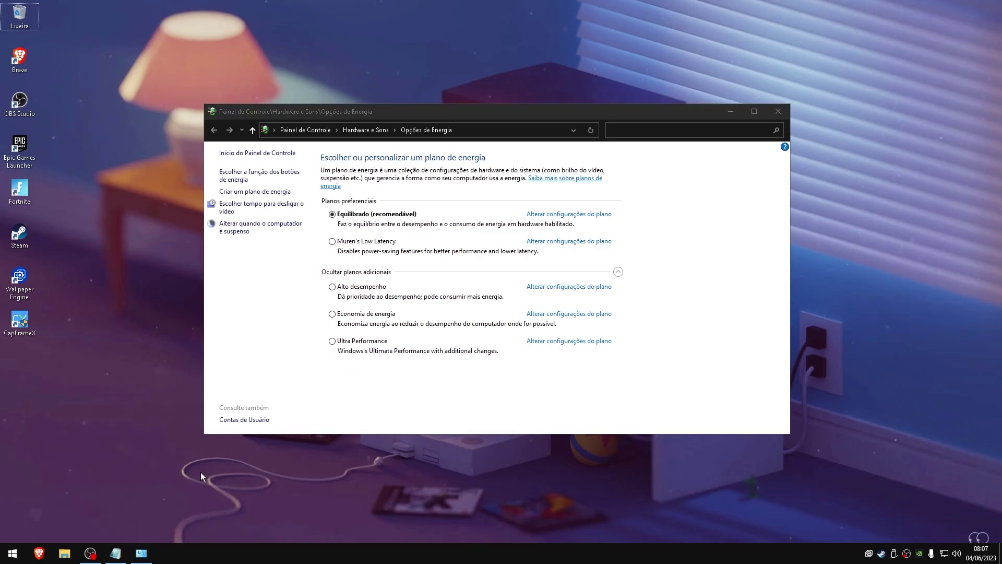
Copy the powercfg -duplicatescheme command line from Copie e Cole.txt in Bloco de Notas and minimize the file
{"action": "left_click", "coordinate": [116, 552]}
{"action": "left_click_drag", "start_coordinate": [426, 147], "coordinate": [160, 163]}
{"action": "key", "text": "ctrl+c"}
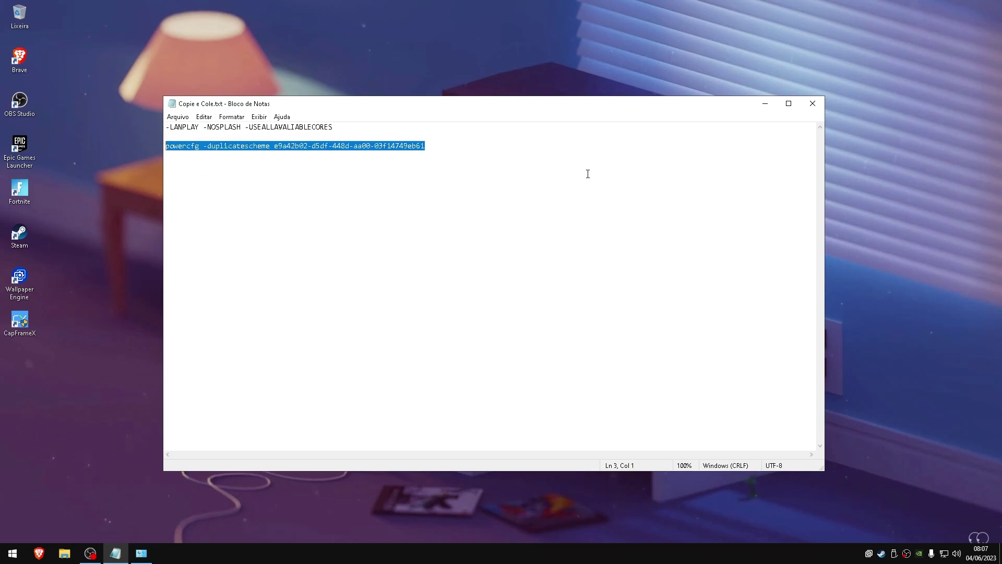
{"action": "left_click", "coordinate": [764, 108]}
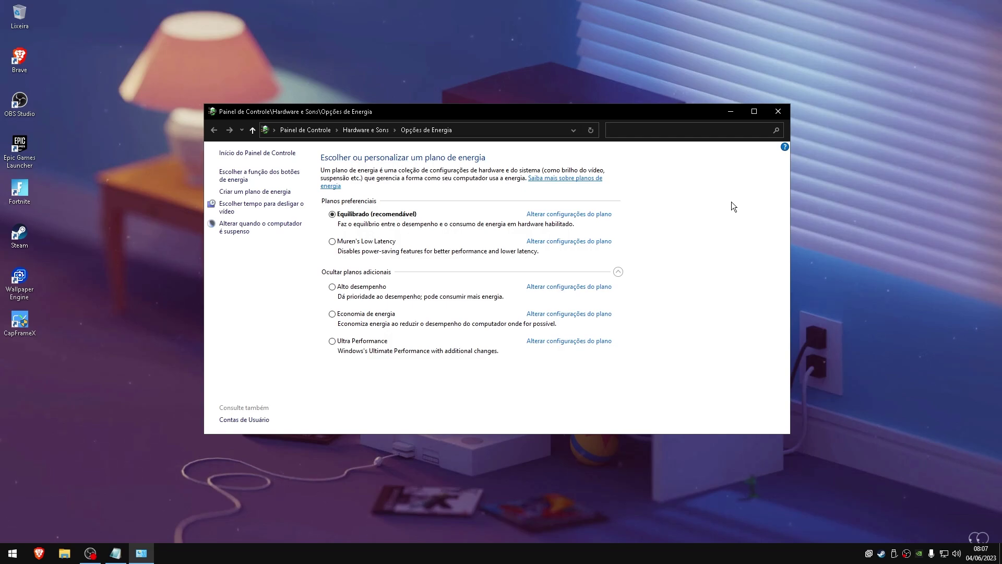
Run powercfg -duplicatescheme e9a42b02-d5df-448d-aa00-03f14749eb61 in Prompt de Comando as administrator, and close the prompt
{"action": "key", "text": "super"}
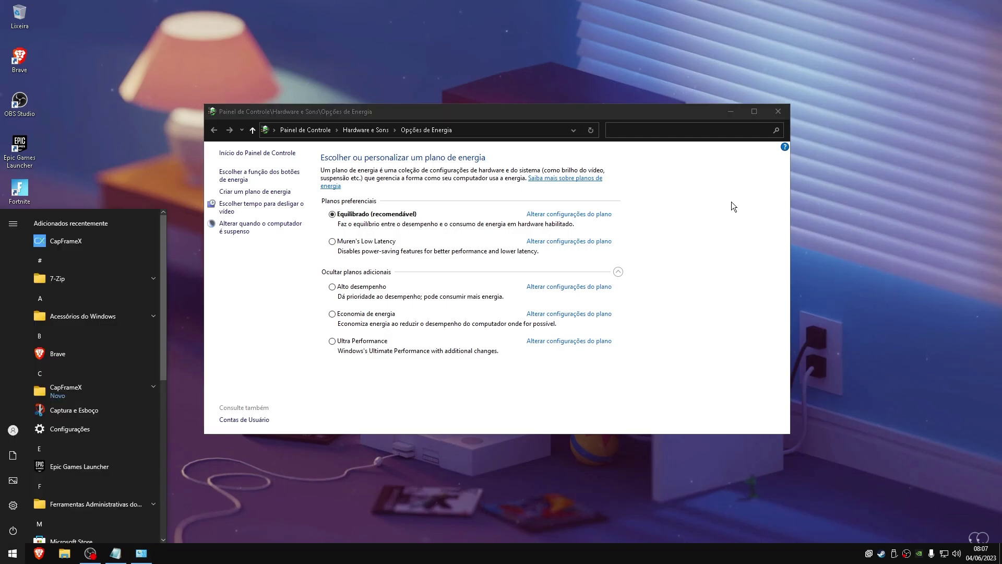
{"action": "type", "text": "cmd"}
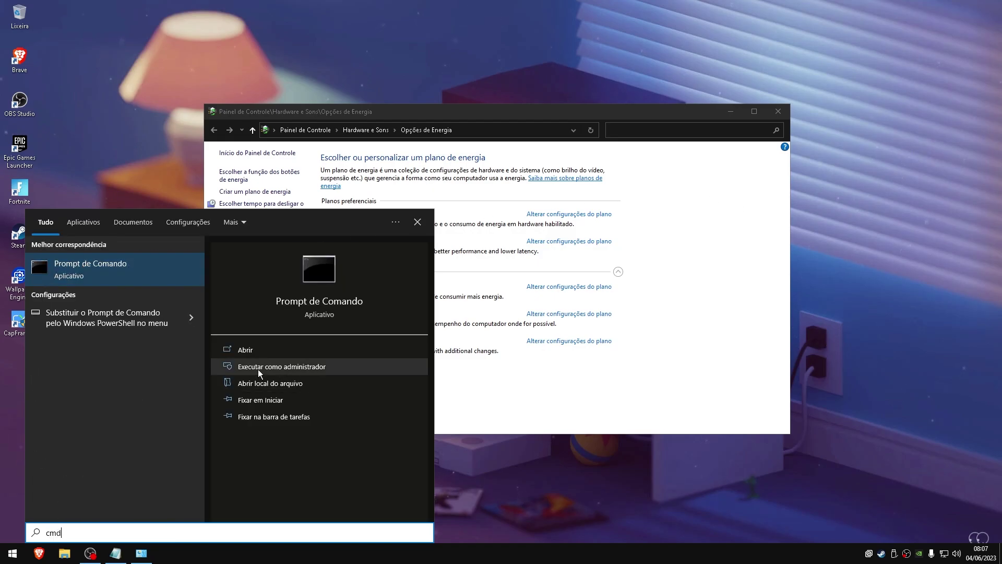
{"action": "left_click", "coordinate": [328, 367]}
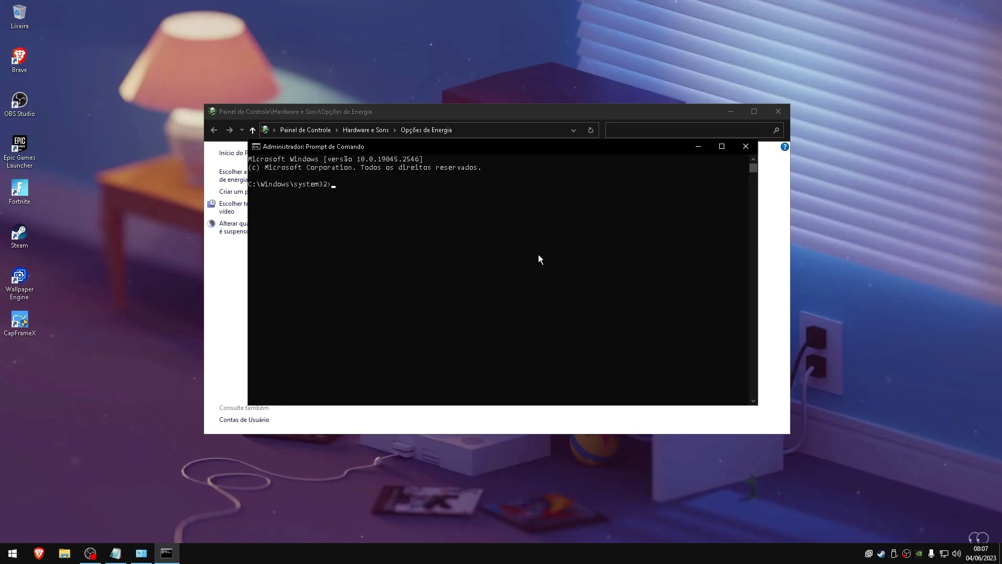
{"action": "key", "text": "ctrl+v"}
{"action": "key", "text": "Return"}
{"action": "left_click_drag", "start_coordinate": [280, 195], "coordinate": [485, 186]}
{"action": "left_click_drag", "start_coordinate": [608, 193], "coordinate": [490, 194]}
{"action": "left_click", "coordinate": [745, 146]}
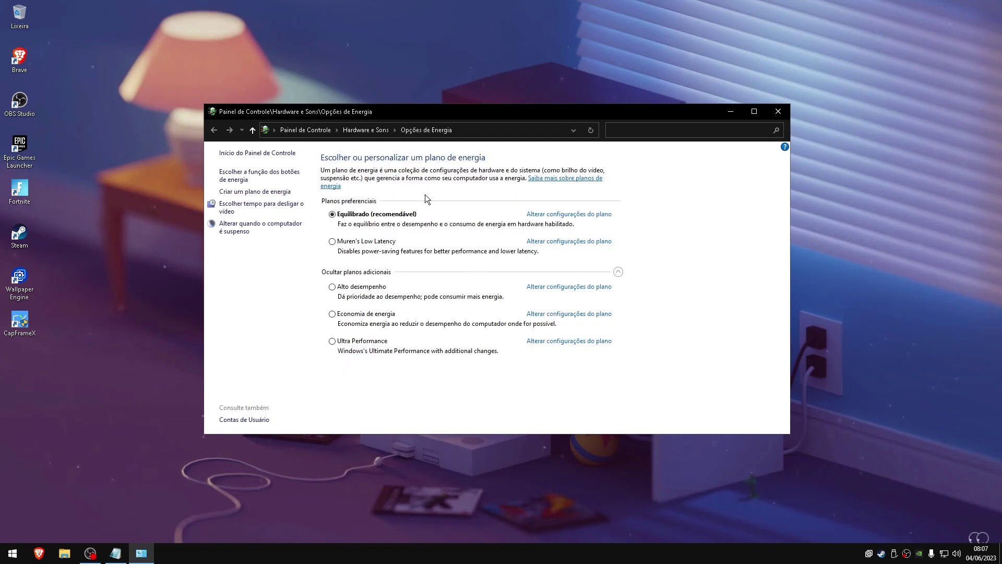
Reload Opções de Energia through Hardware e Sons and activate the Desempenho Máximo plan from the additional plans
{"action": "left_click", "coordinate": [364, 130]}
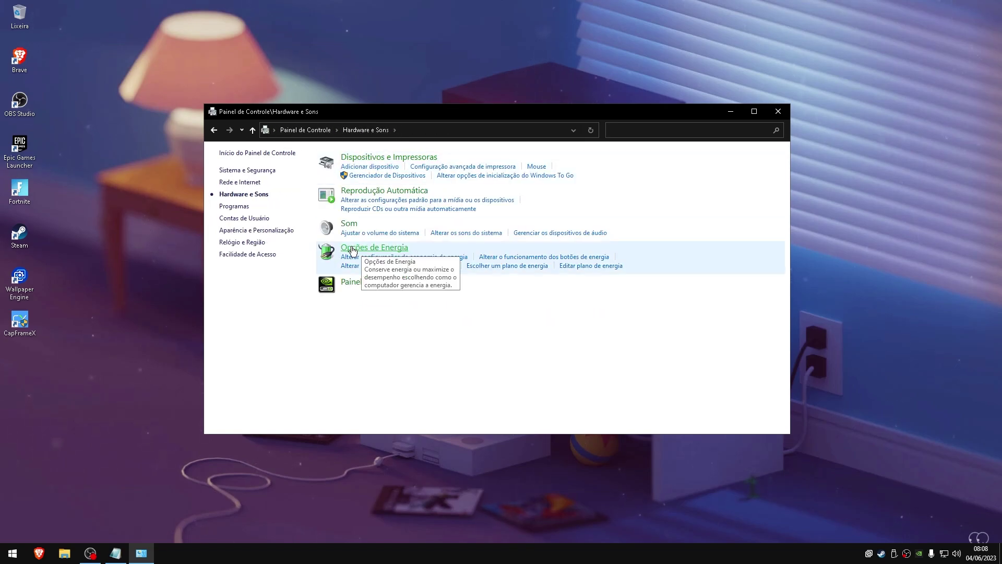
{"action": "left_click", "coordinate": [382, 248]}
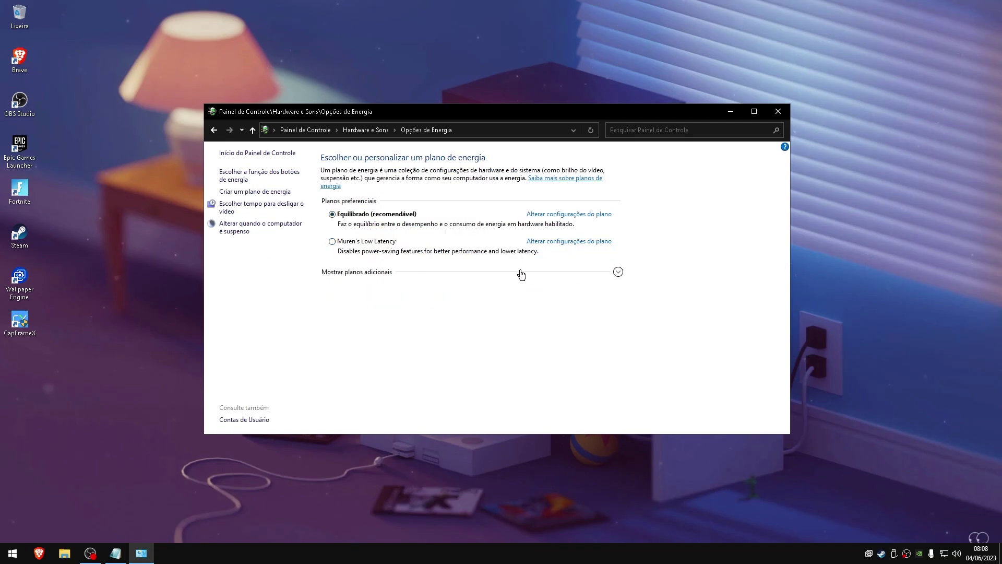
{"action": "left_click", "coordinate": [616, 273]}
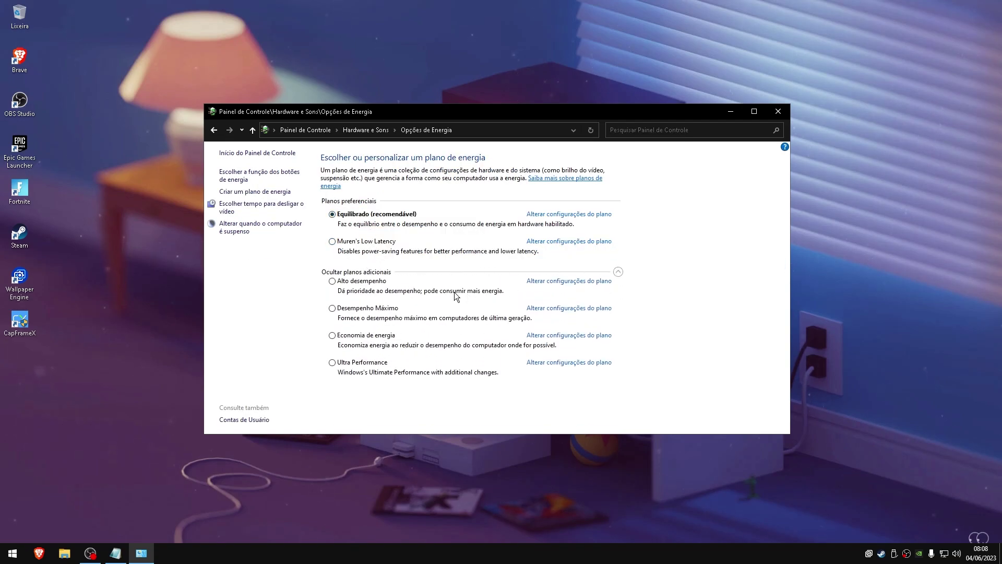
{"action": "left_click", "coordinate": [341, 326]}
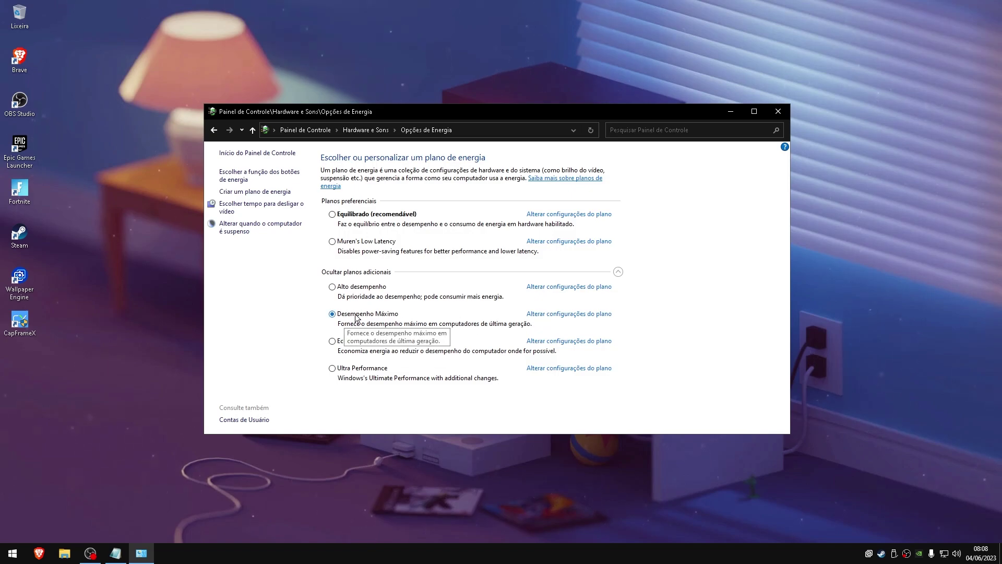
Set Desligar vídeo and Suspender atividade do computador to Nunca for Desempenho Máximo, save the changes and close the power options
{"action": "left_click", "coordinate": [552, 313]}
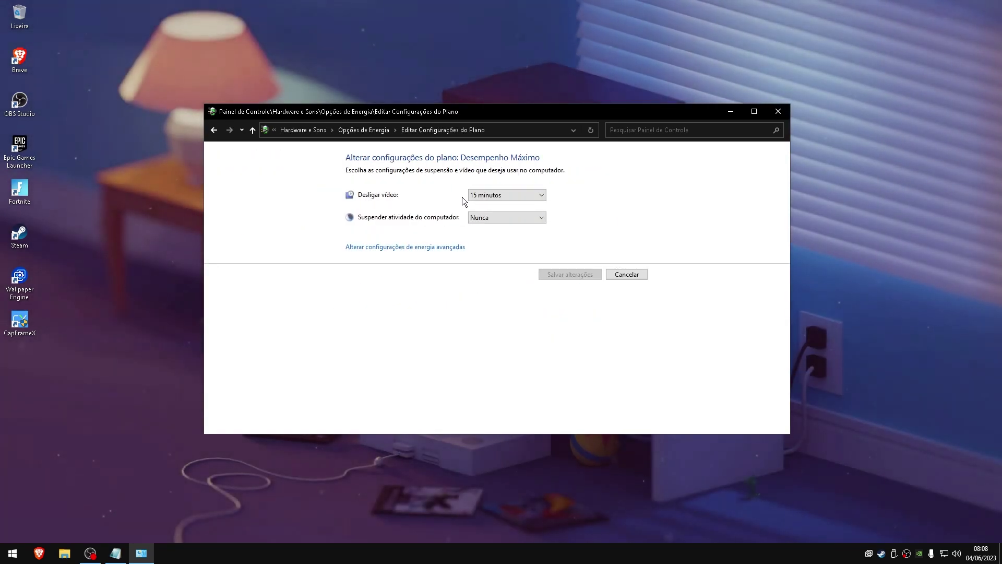
{"action": "left_click", "coordinate": [504, 195]}
{"action": "left_click", "coordinate": [487, 320]}
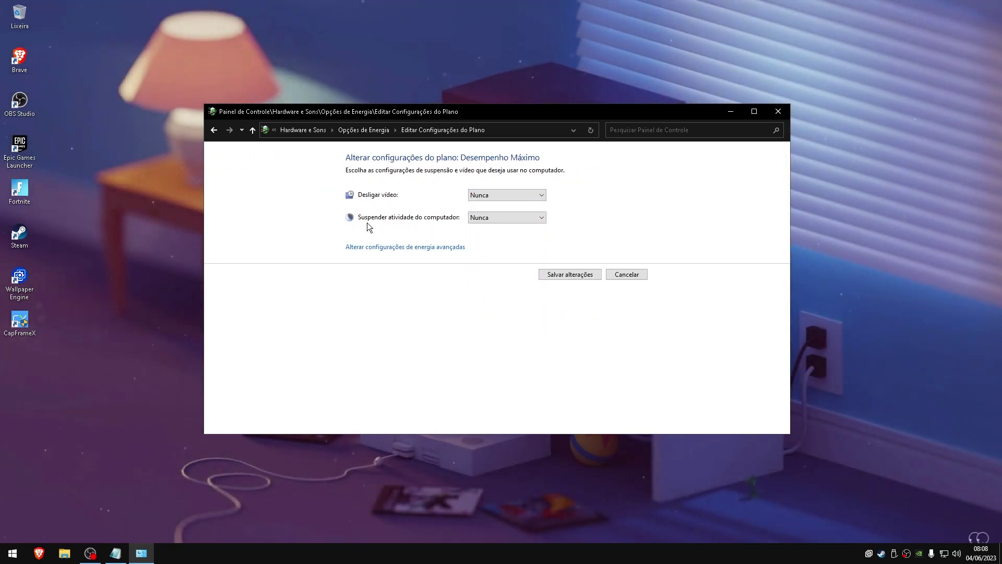
{"action": "left_click", "coordinate": [503, 217]}
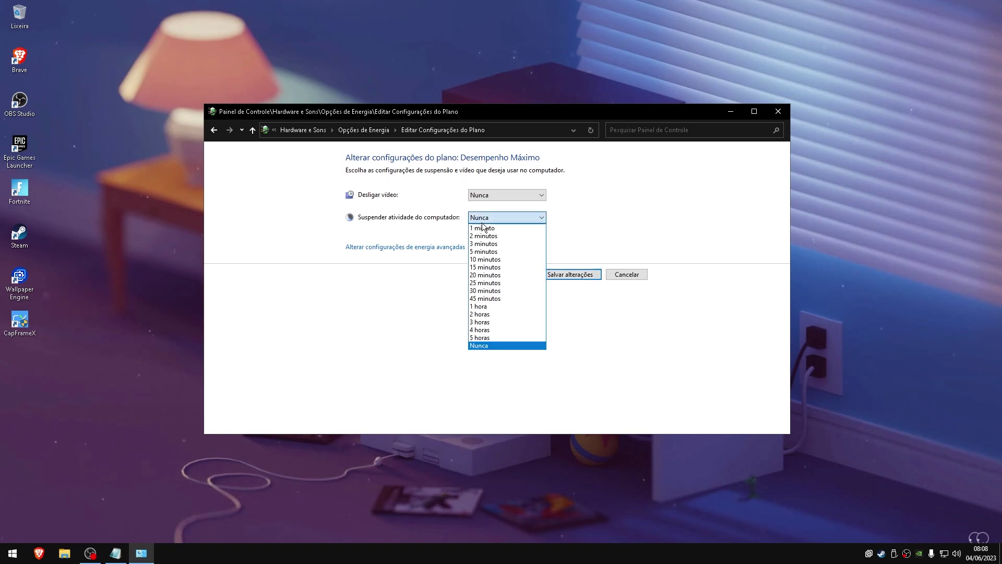
{"action": "left_click", "coordinate": [496, 345]}
{"action": "left_click", "coordinate": [548, 275]}
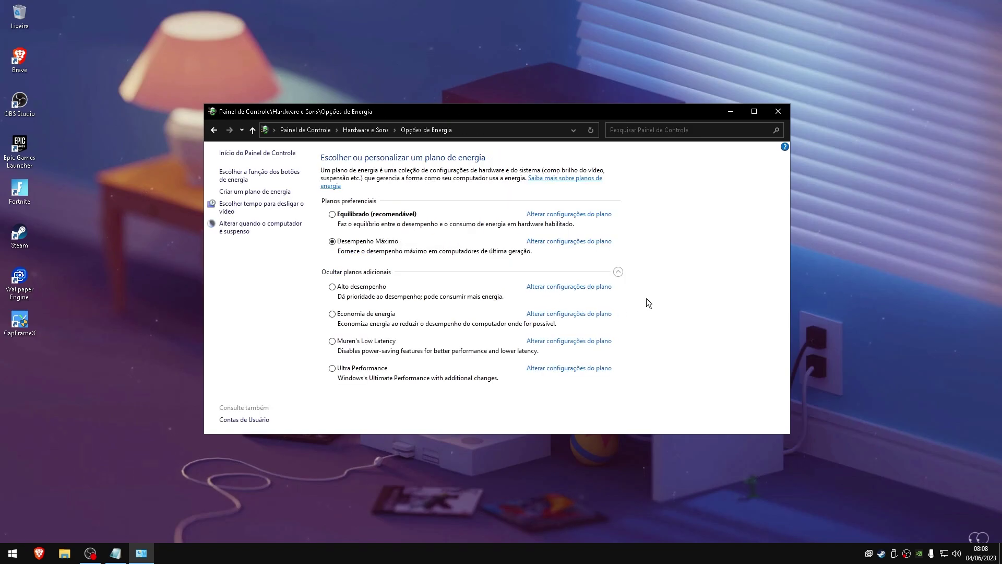
{"action": "left_click", "coordinate": [778, 110]}
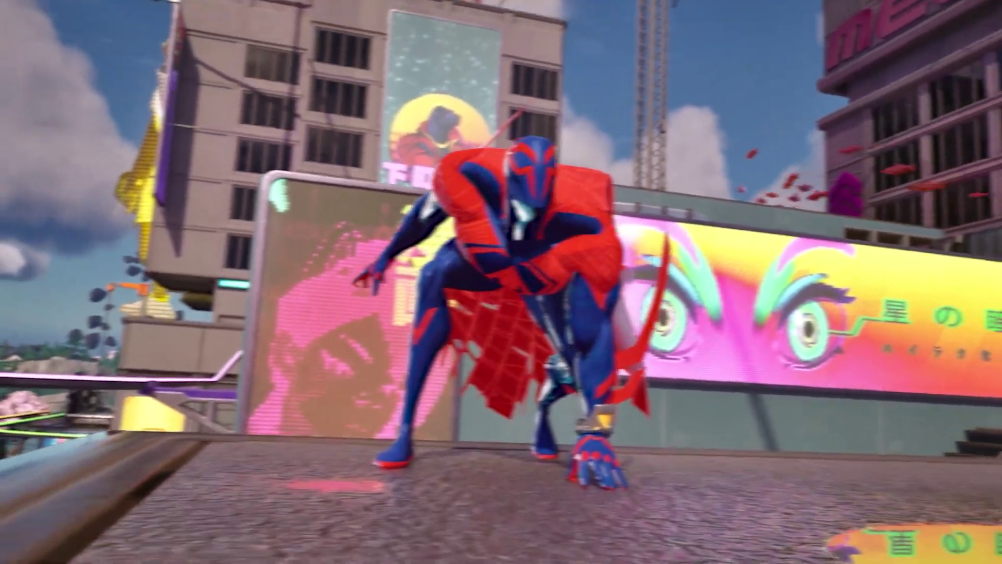